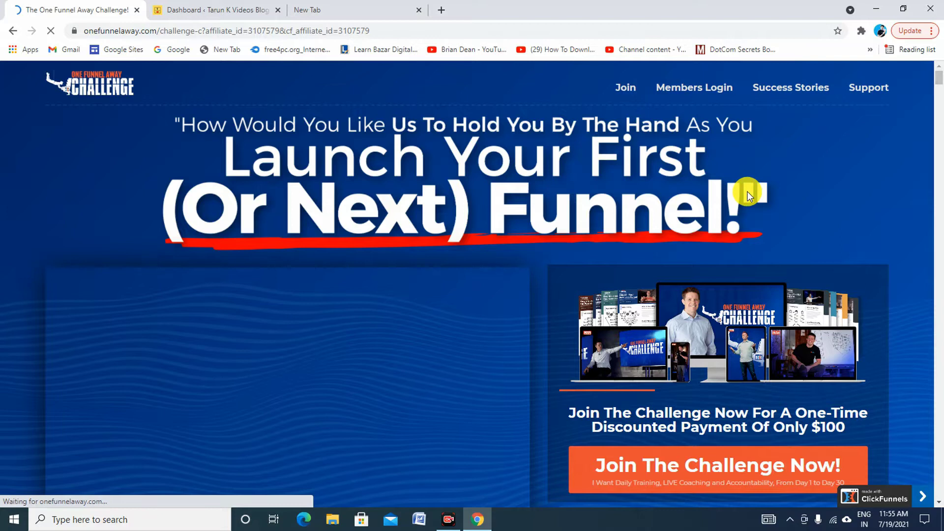
Look through the One Funnel Away Challenge sales page and return to the WordPress article on the blog.
scroll(748, 193, down, 2)
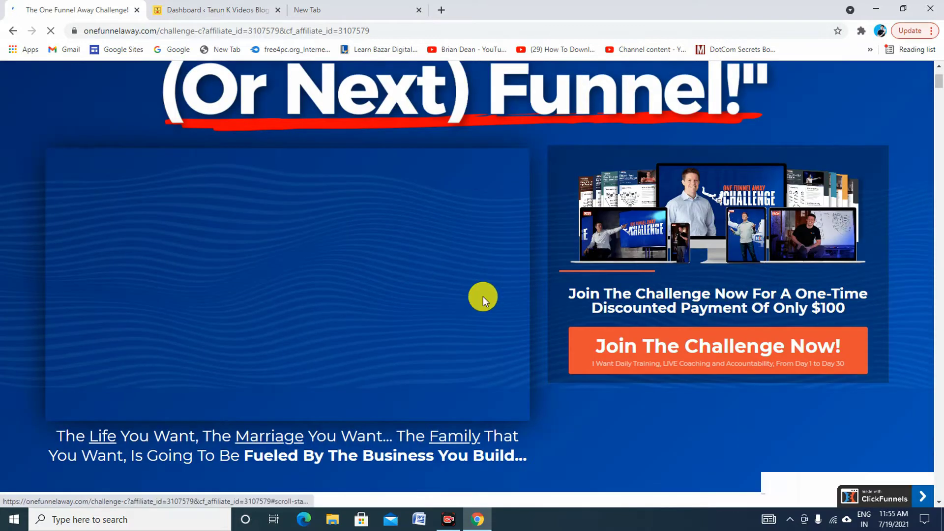
scroll(482, 299, down, 8)
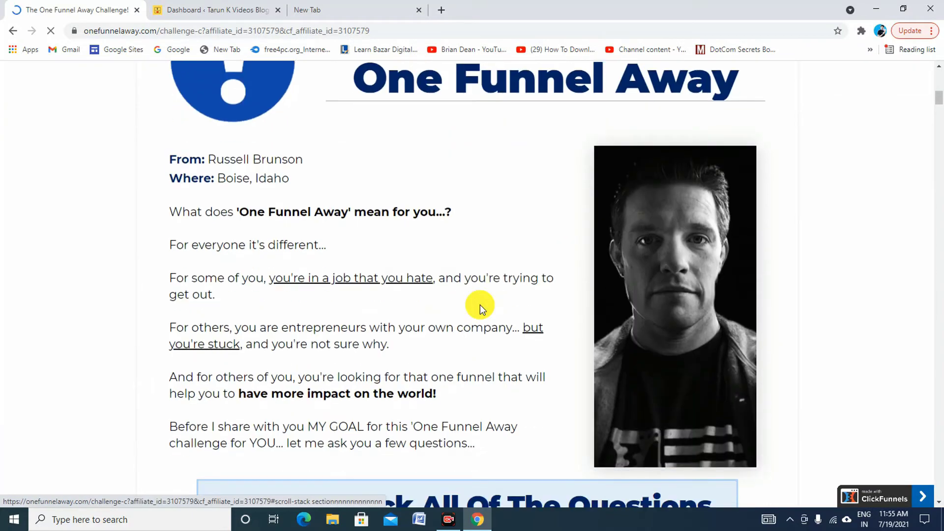
scroll(480, 305, down, 5)
scroll(480, 305, down, 5)
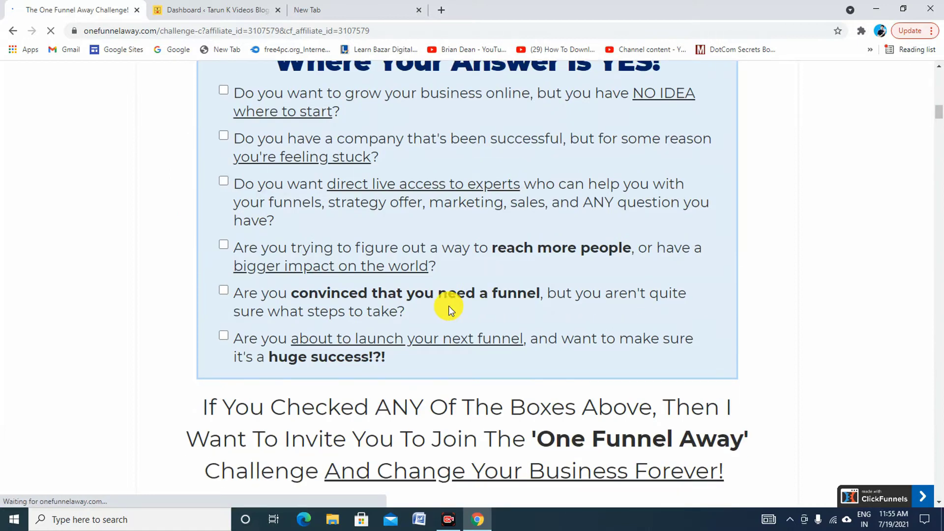
scroll(448, 306, down, 3)
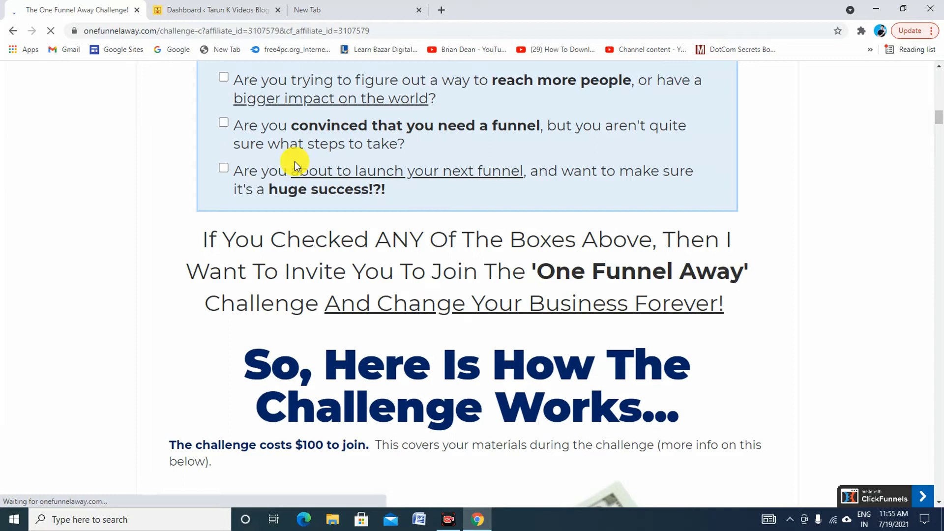
click(13, 31)
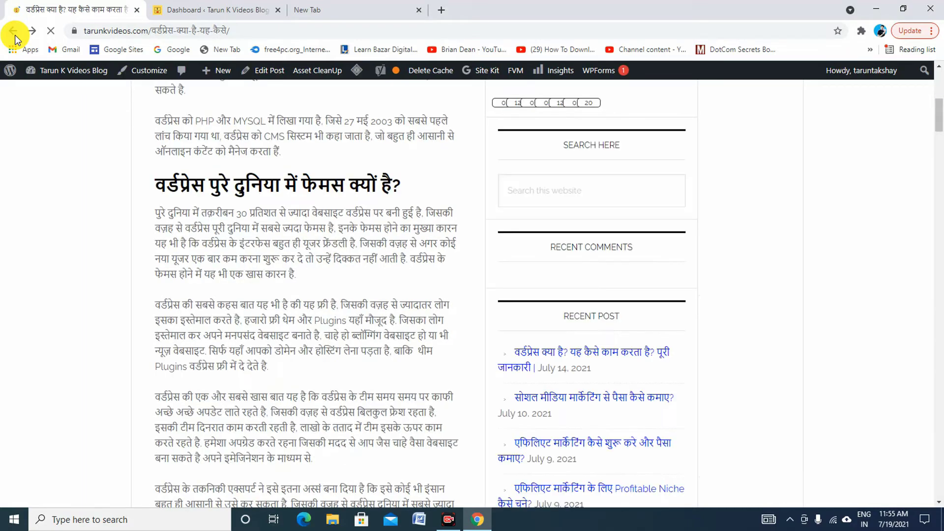
scroll(125, 247, up, 7)
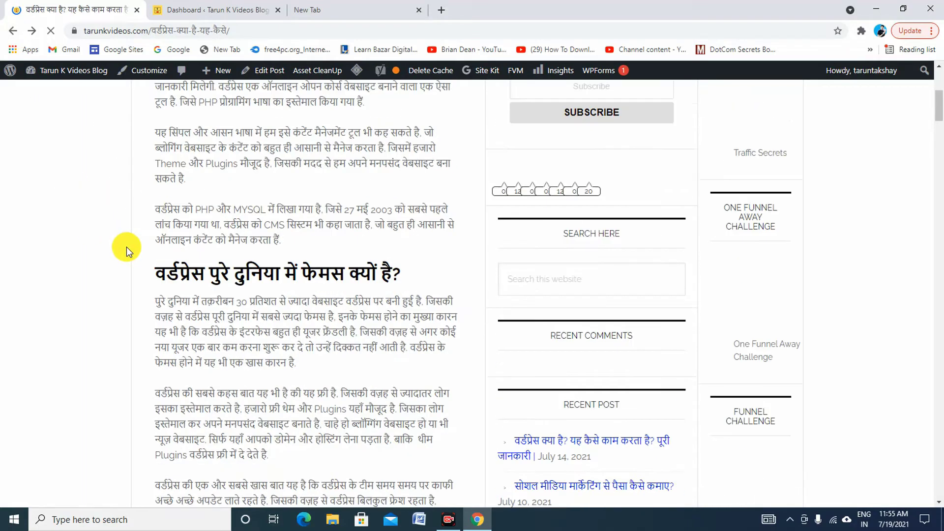
Switch to the WordPress dashboard and open the theme's Widgets page.
click(249, 12)
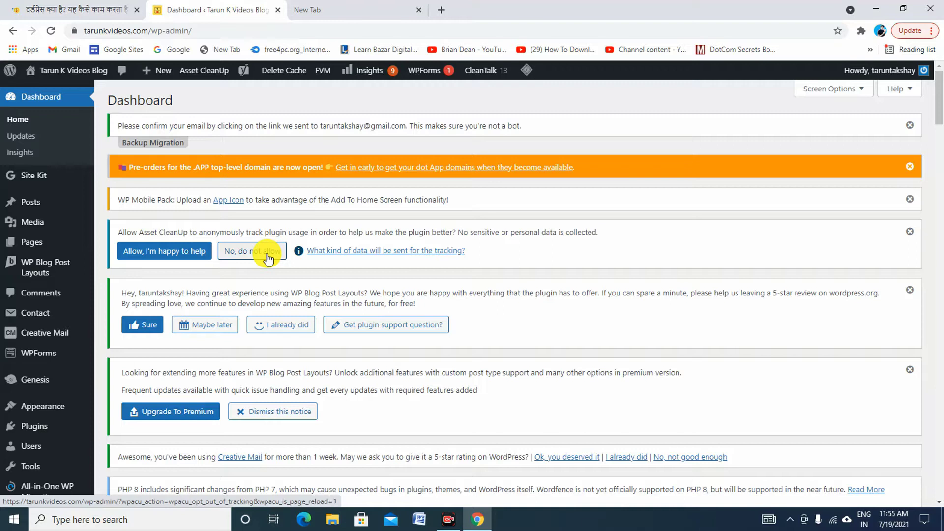
scroll(327, 364, down, 2)
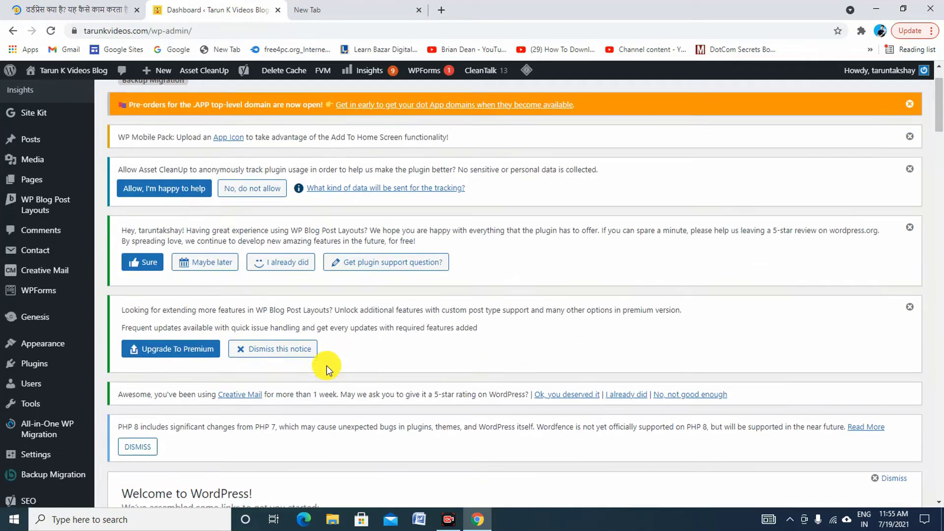
mouse_move(58, 289)
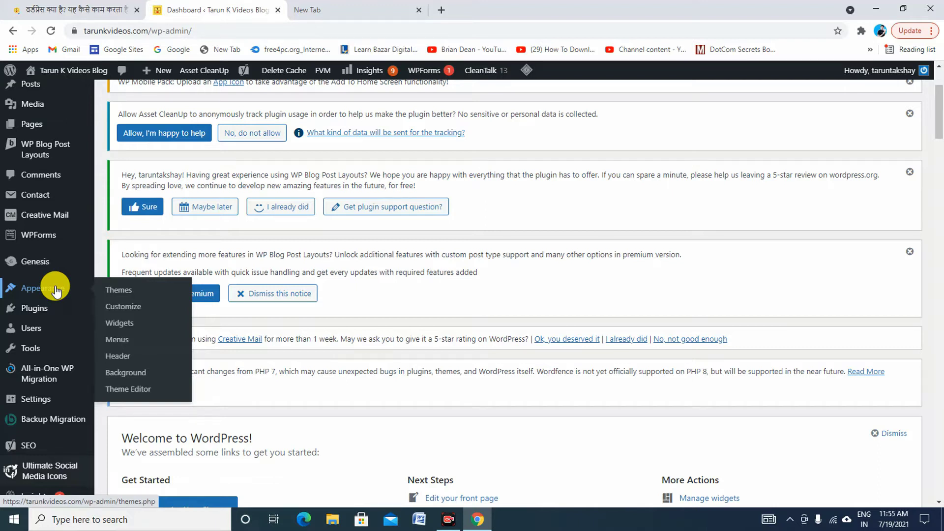
click(133, 324)
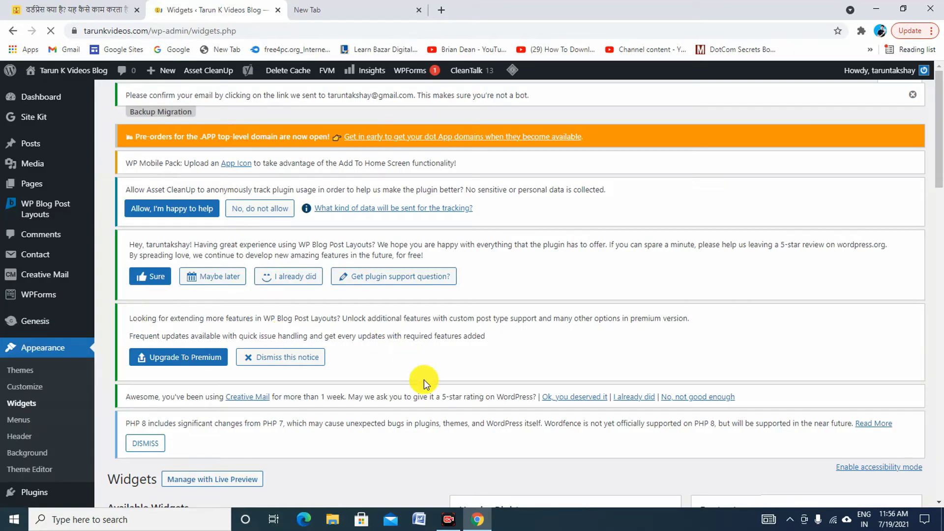
Expand the Primary Sidebar area on the Widgets page to view the widgets it contains.
scroll(426, 381, down, 5)
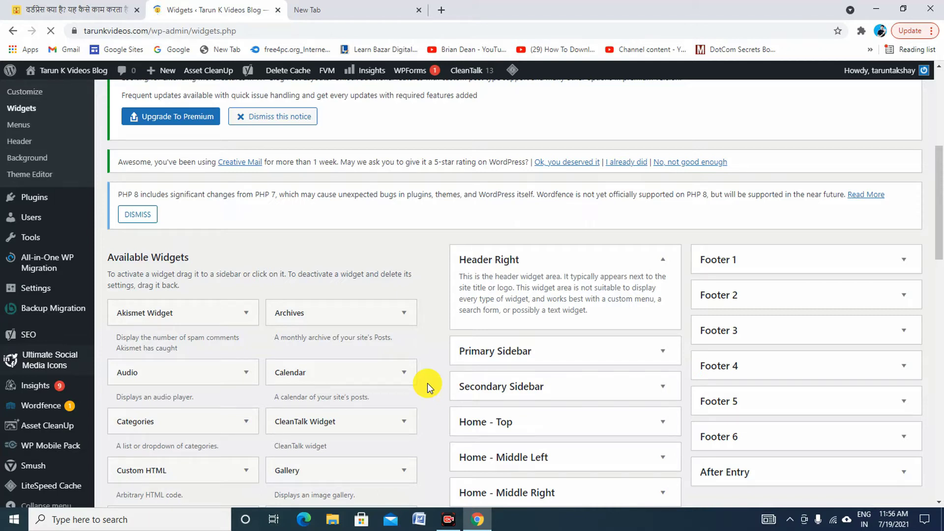
scroll(427, 382, down, 3)
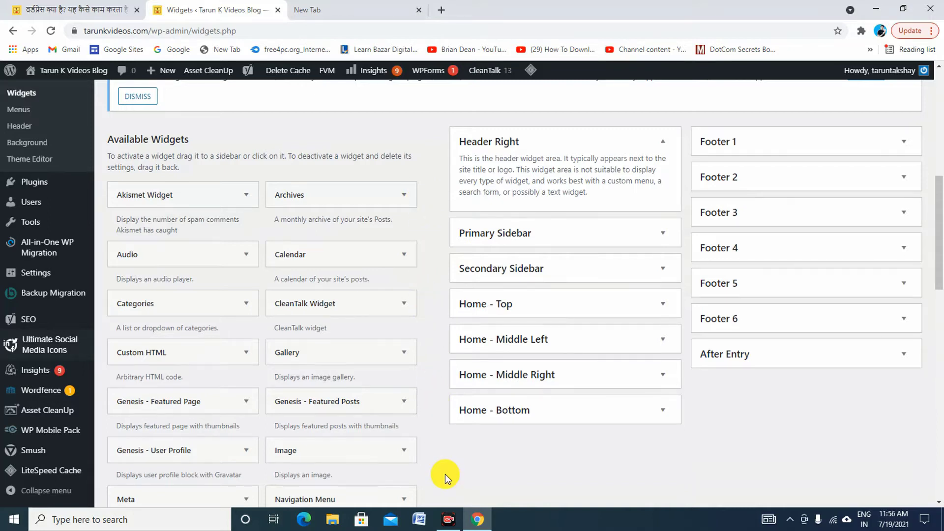
scroll(444, 474, down, 1)
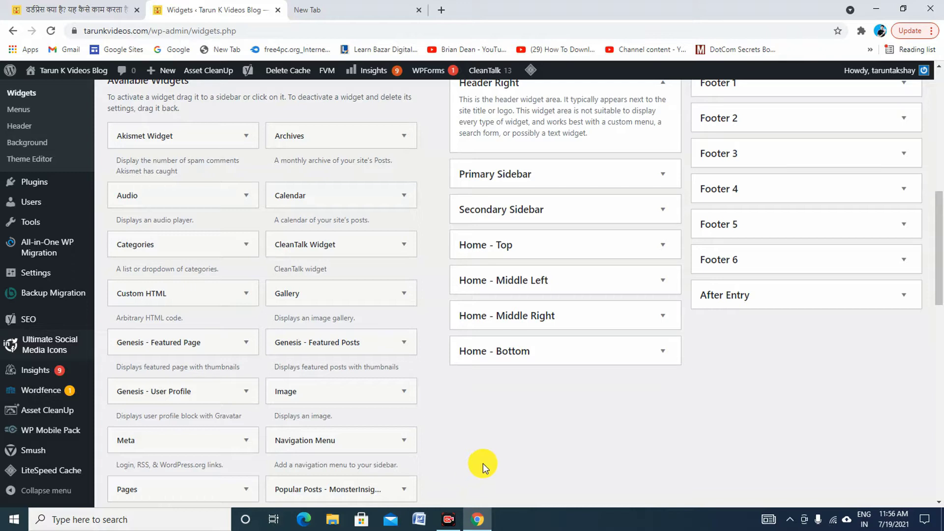
scroll(518, 449, up, 1)
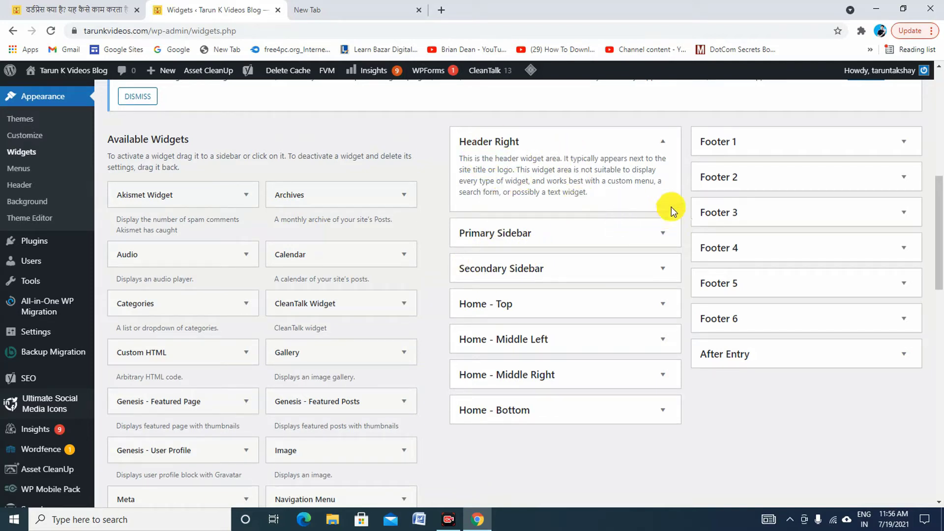
click(664, 234)
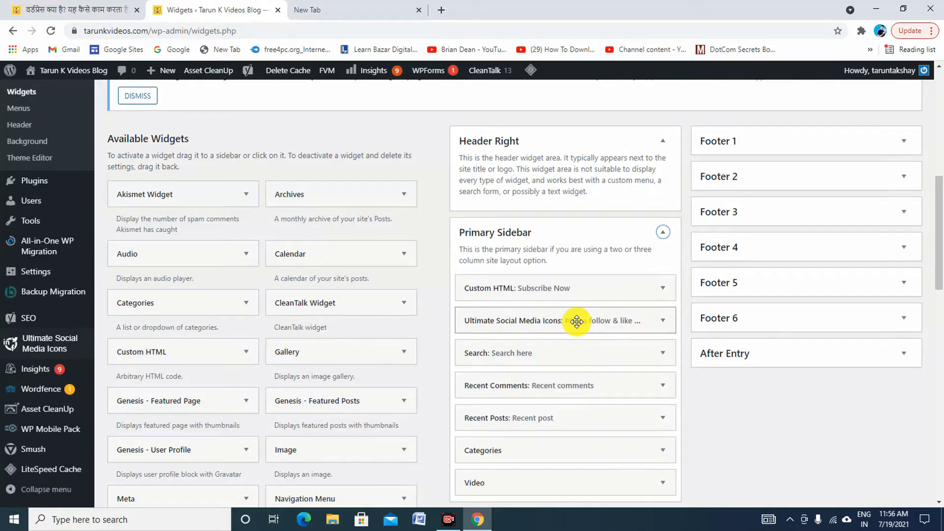
scroll(577, 322, down, 1)
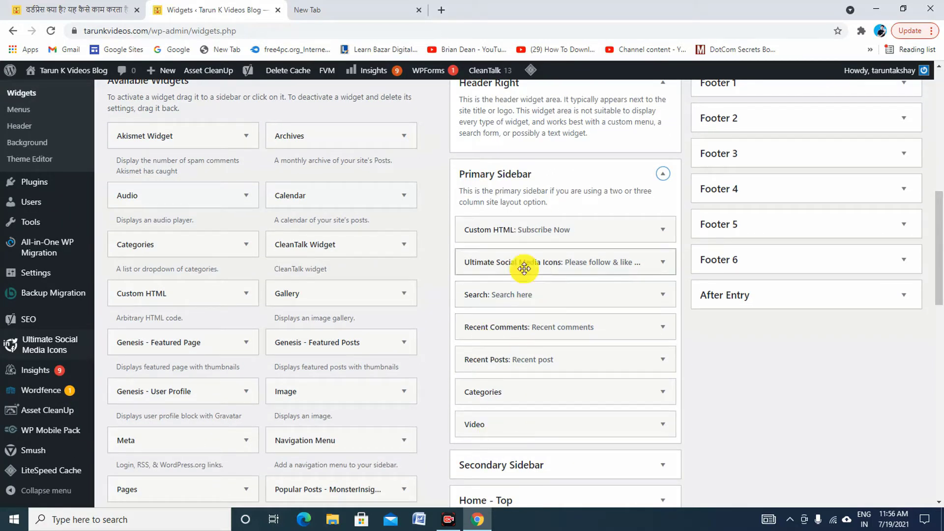
Compare the Primary Sidebar widgets with the sidebar shown on the published blog article and return to the Widgets page.
click(111, 13)
scroll(628, 333, down, 3)
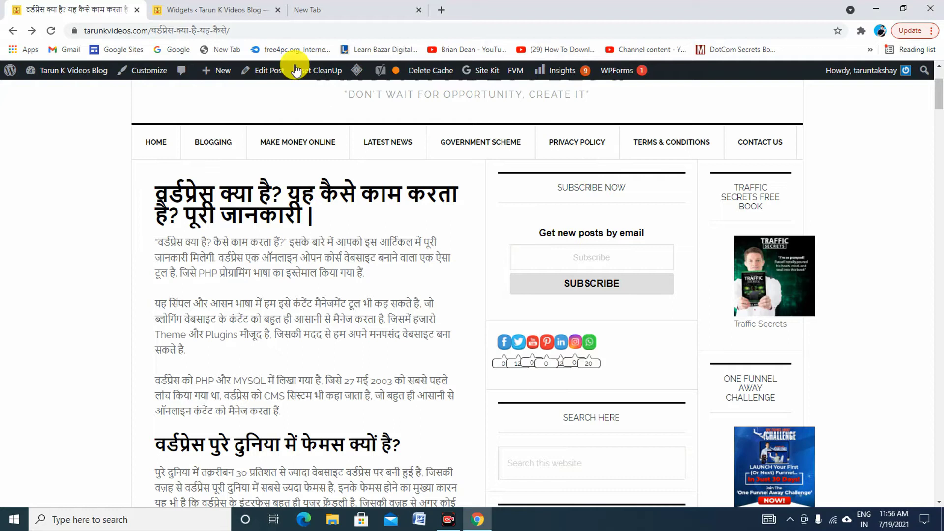
click(230, 14)
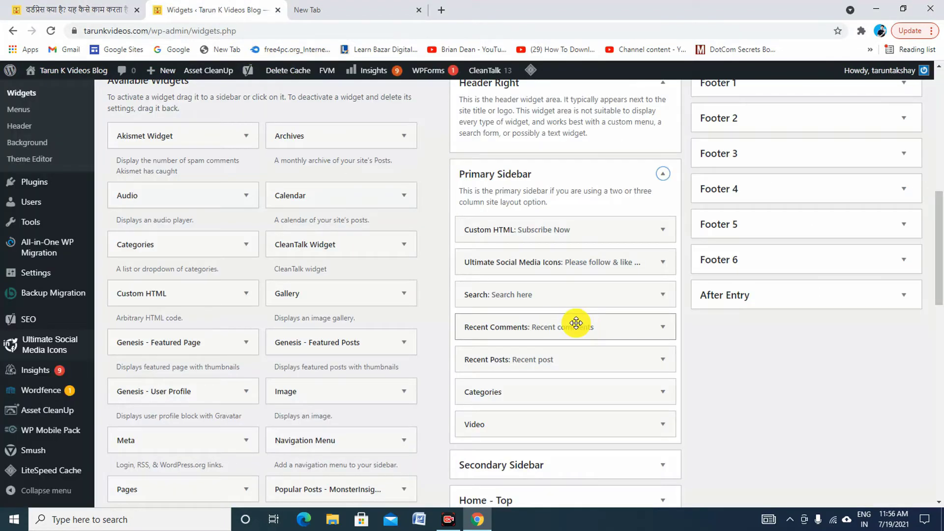
Expand the Home - Middle Left widget area to view its contents.
scroll(541, 393, down, 1)
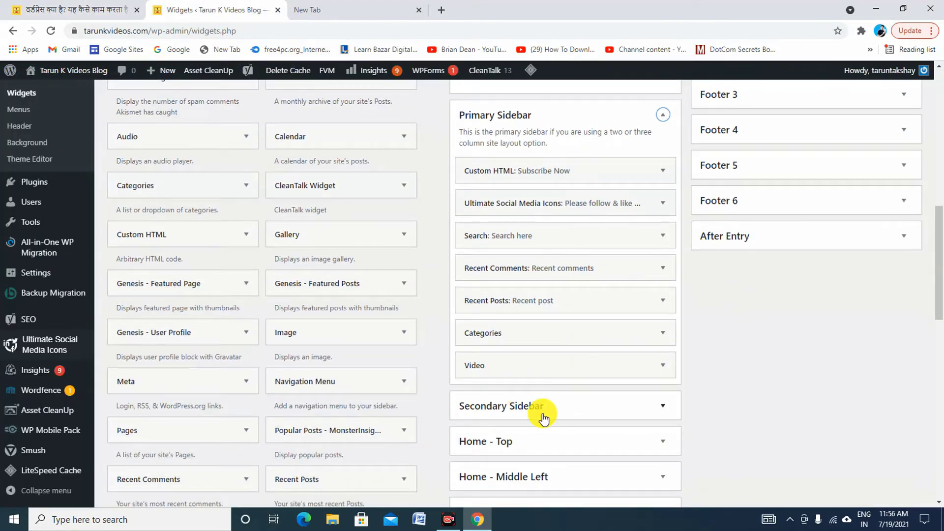
scroll(543, 418, down, 1)
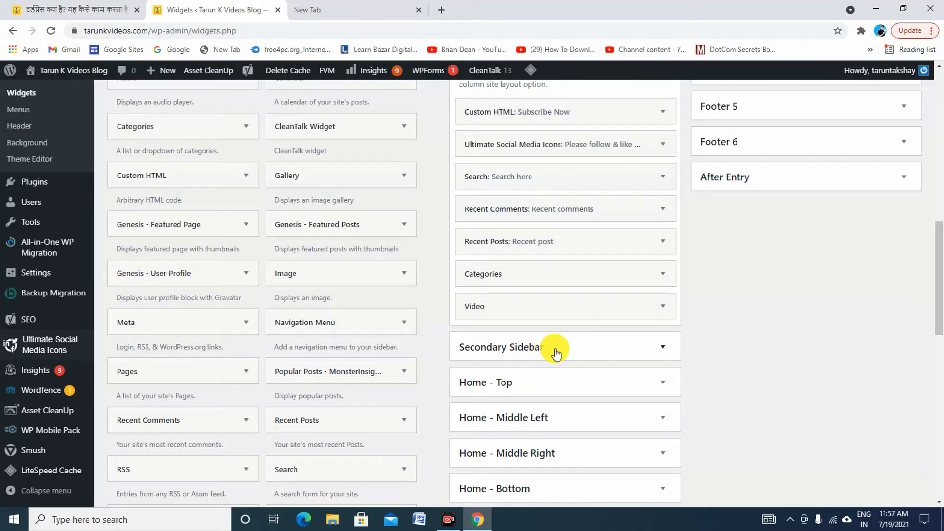
scroll(605, 353, down, 1)
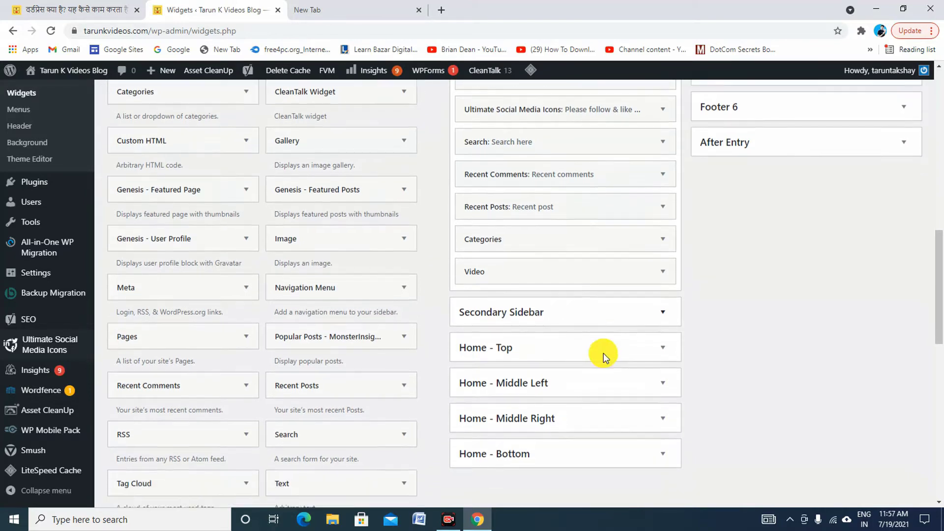
scroll(603, 353, down, 3)
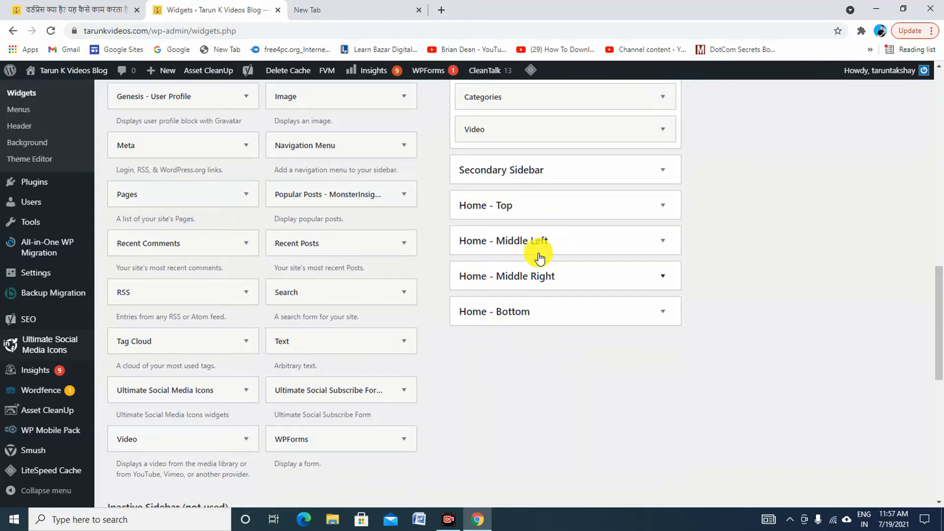
click(664, 241)
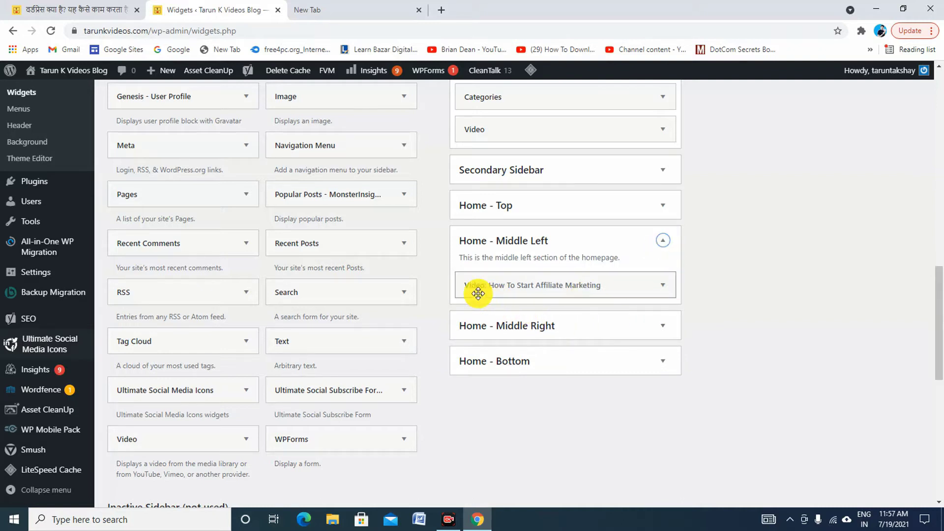
Check the How To Start Affiliate Marketing video section on the blog's home page and return to the Widgets page.
click(104, 10)
click(155, 142)
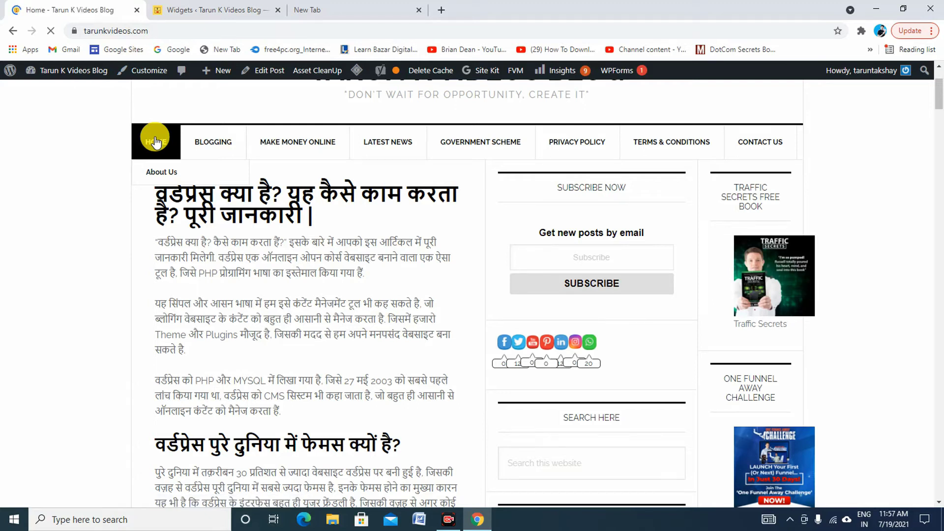
scroll(325, 361, down, 10)
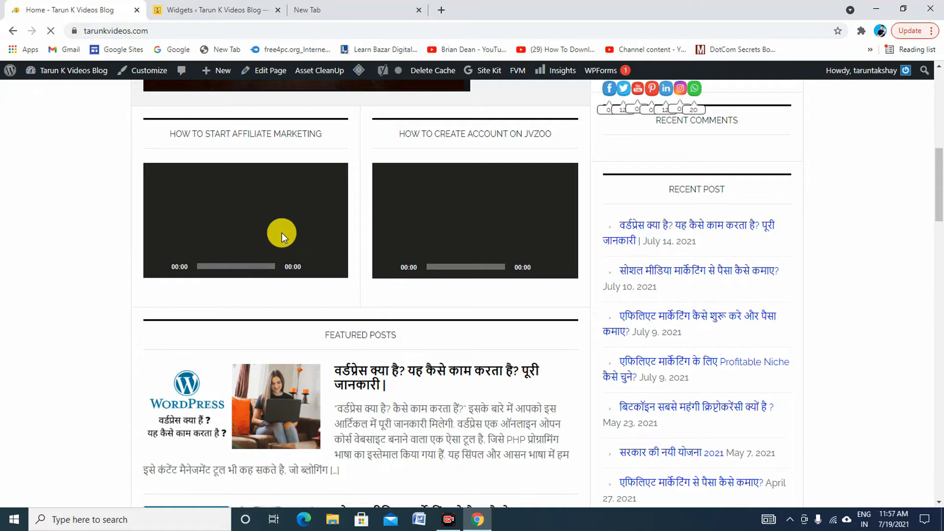
click(236, 17)
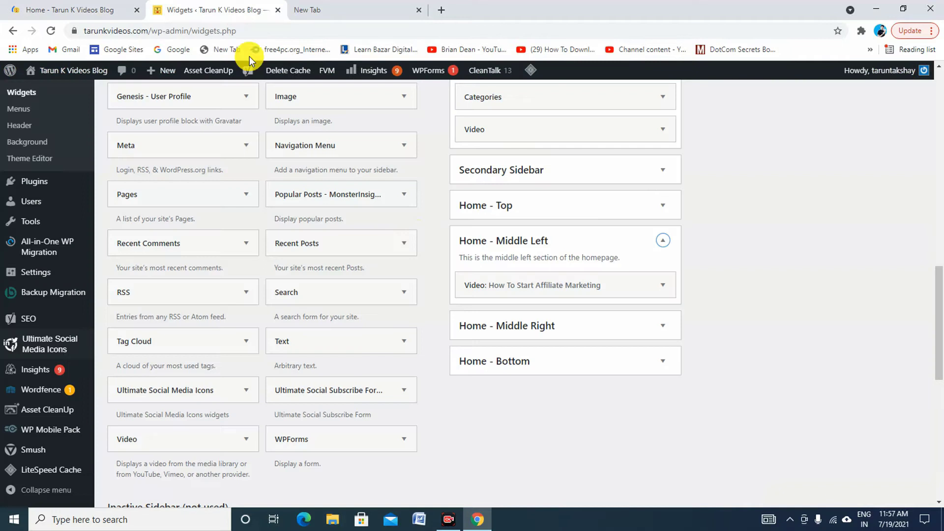
Expand the How To Start Affiliate Marketing video widget and review its title, preview and editing options.
click(663, 291)
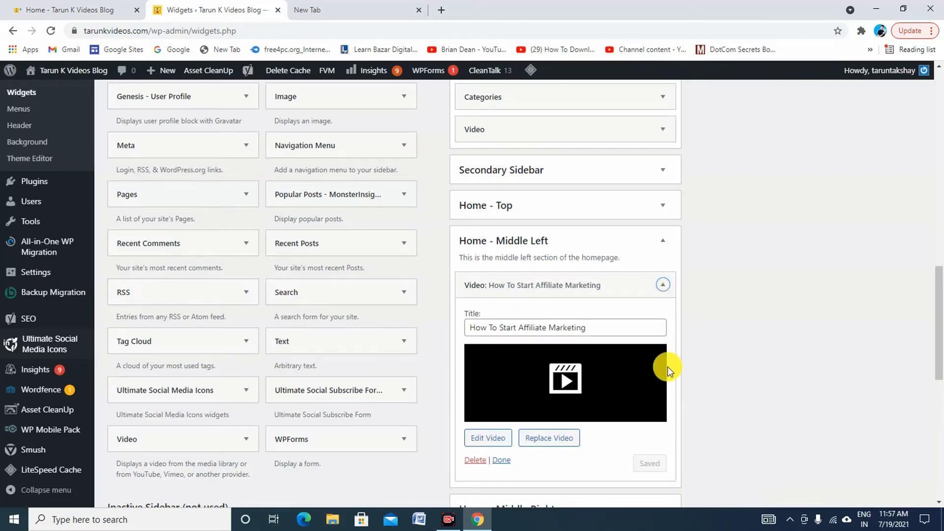
scroll(614, 361, down, 2)
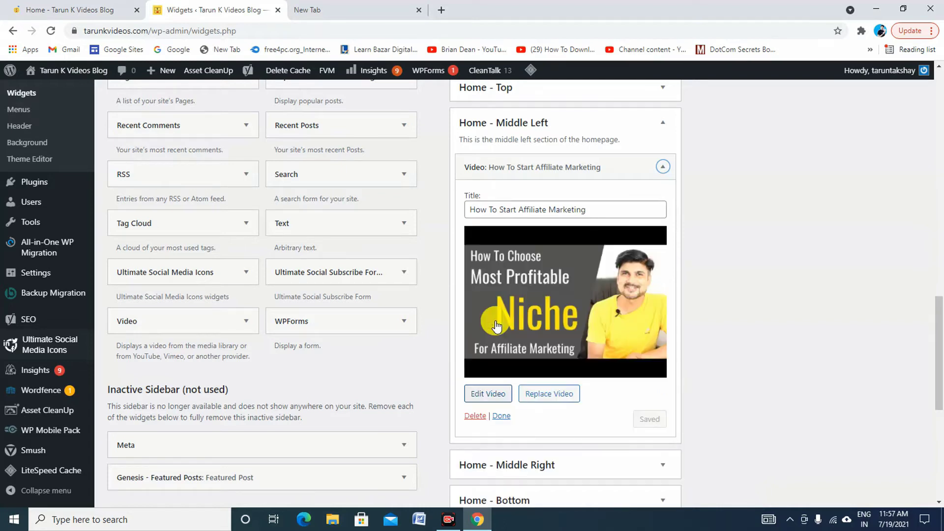
scroll(536, 391, down, 2)
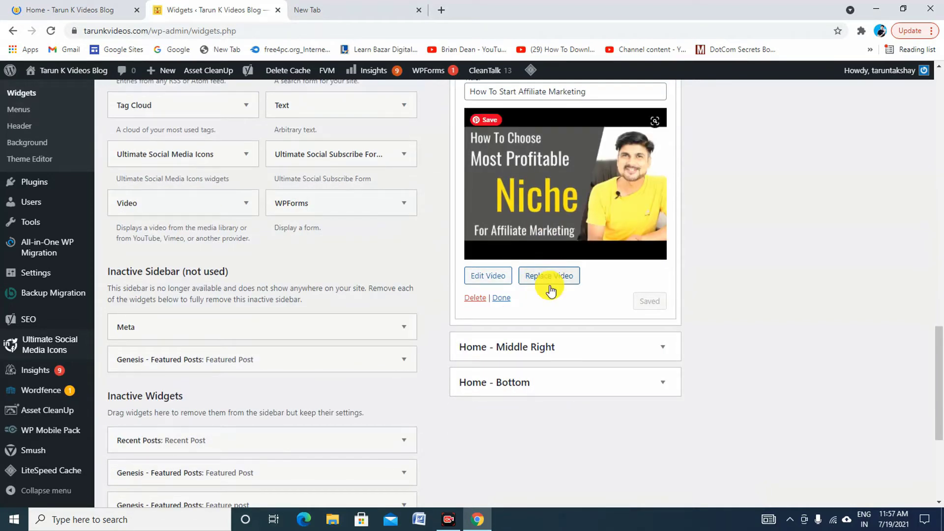
scroll(534, 293, up, 4)
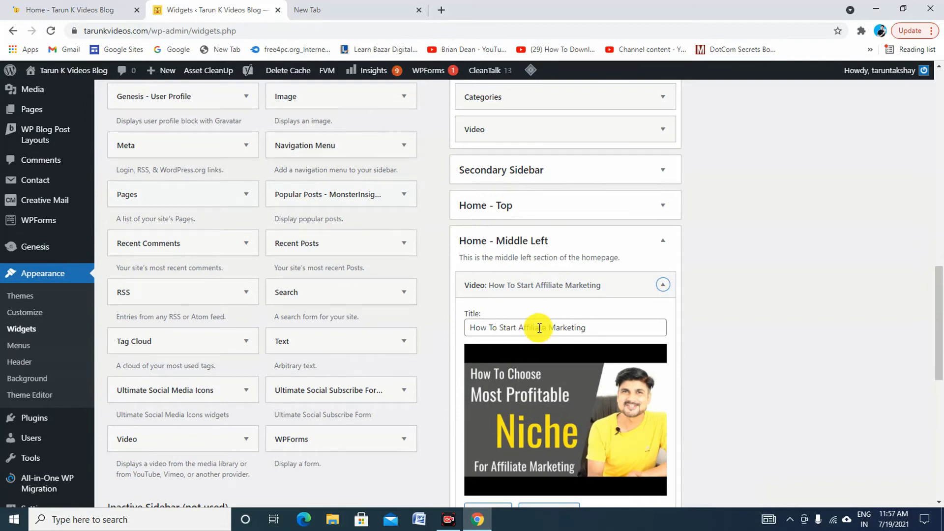
scroll(566, 334, down, 2)
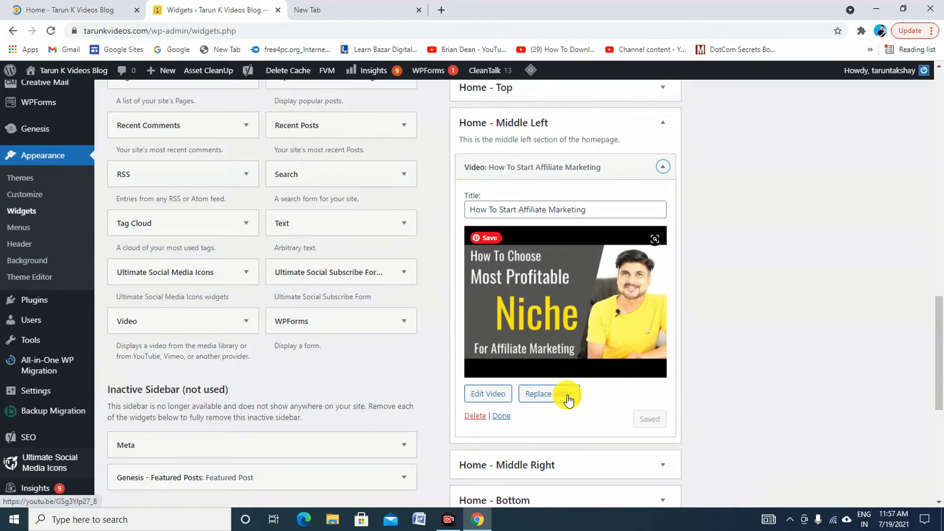
scroll(565, 394, down, 2)
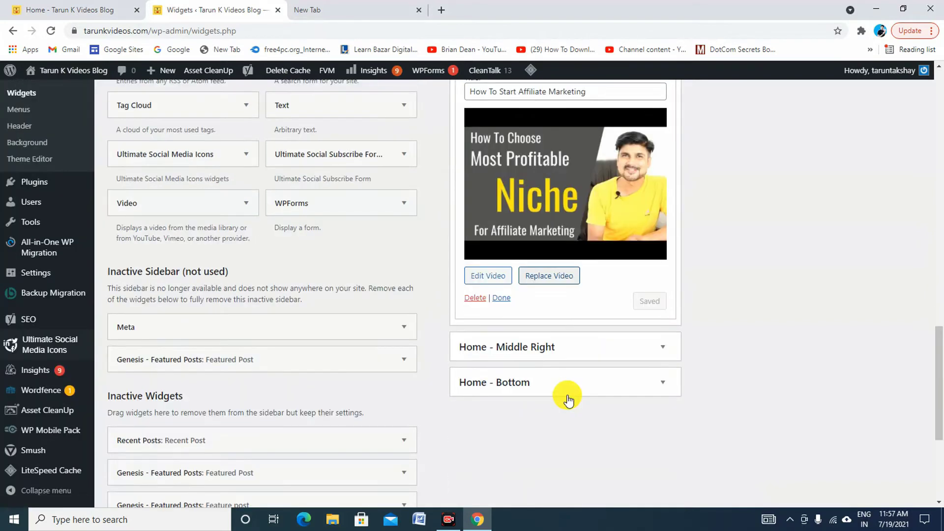
Open the widget's video details, leave them without changes, and return to the video sections on the blog's home page.
click(496, 277)
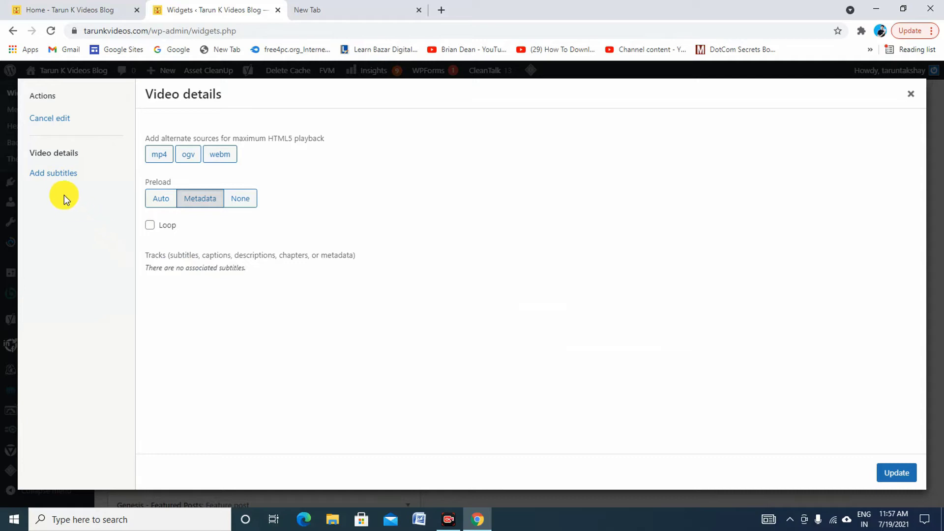
click(14, 29)
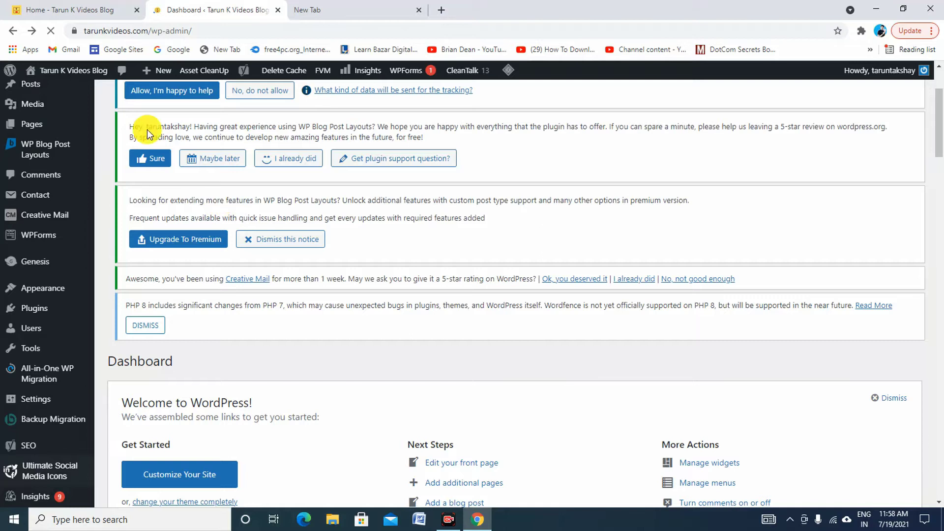
click(118, 10)
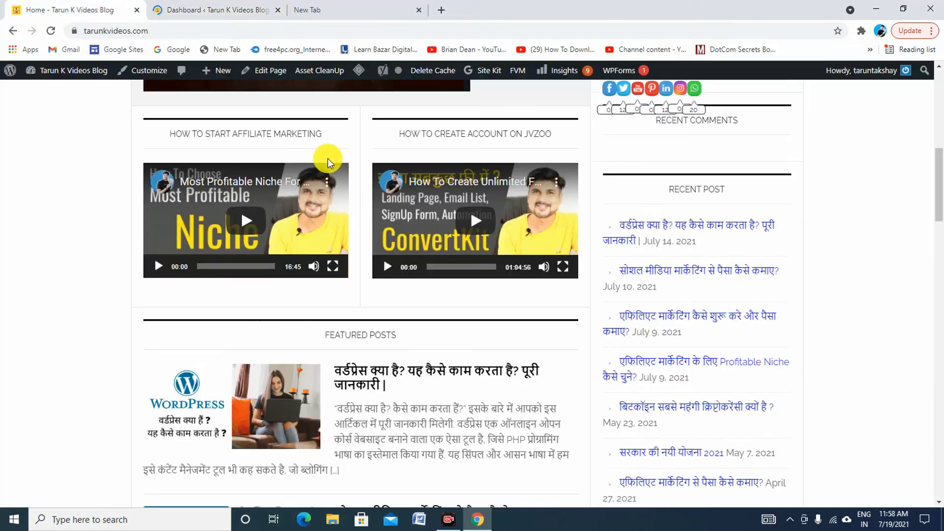
Return to the WordPress dashboard and reopen the Widgets page at its list of widget areas.
click(251, 11)
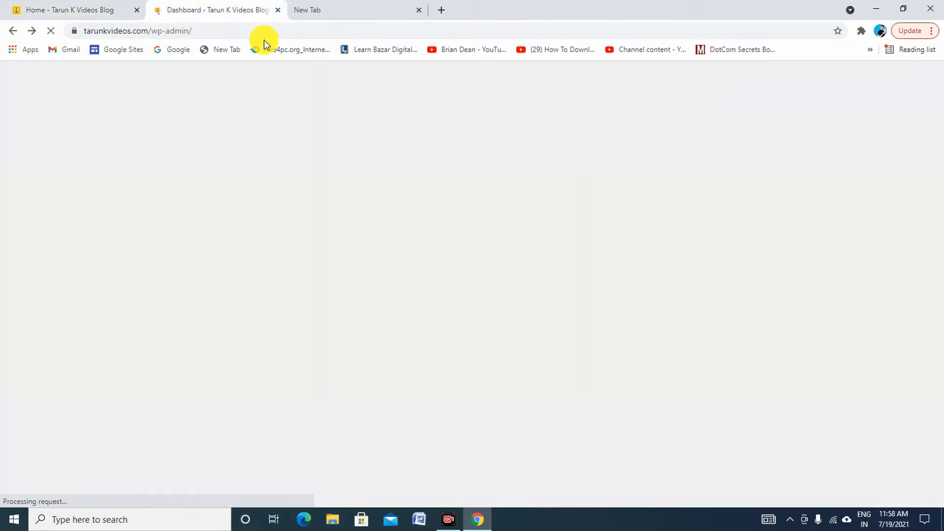
scroll(295, 359, down, 1)
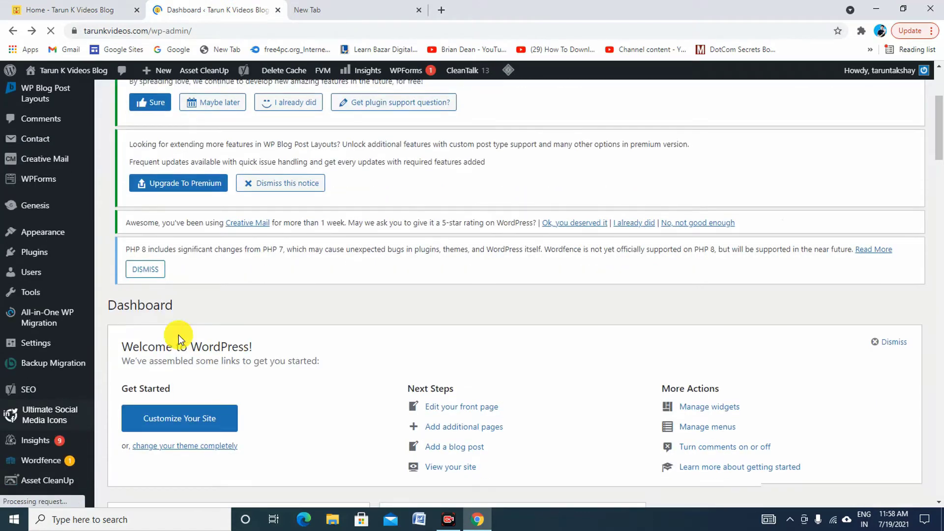
click(54, 231)
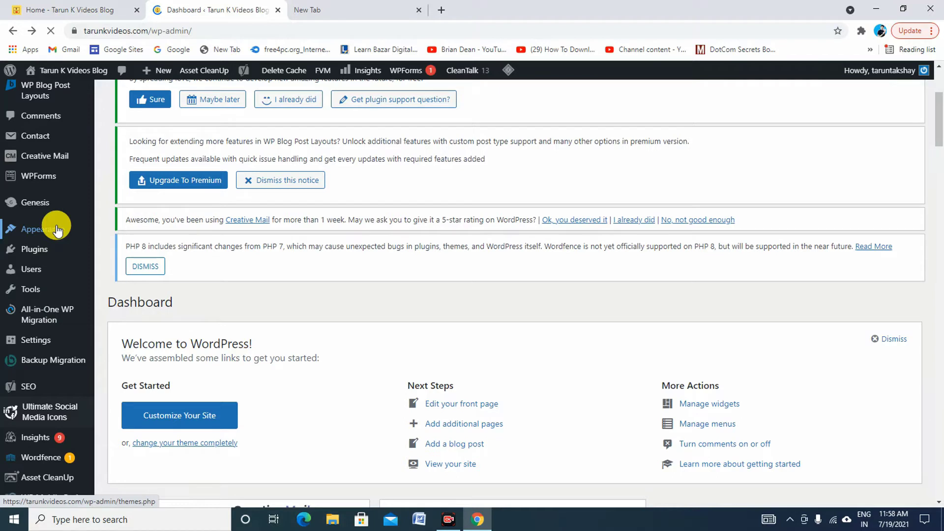
mouse_move(56, 228)
click(132, 266)
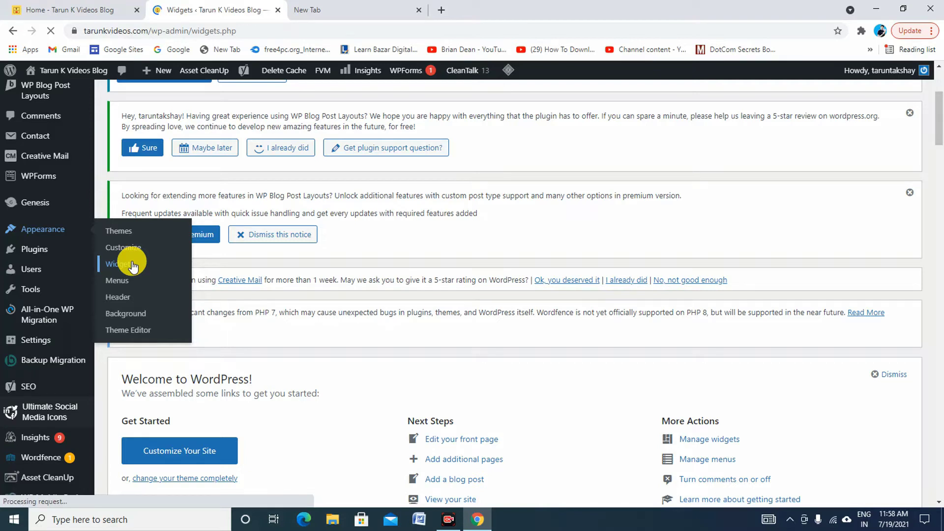
scroll(295, 334, down, 5)
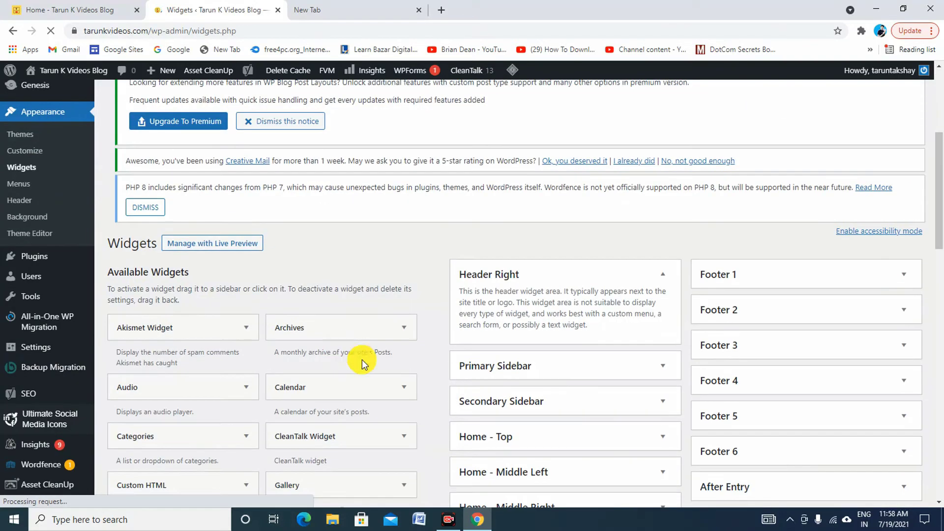
scroll(374, 366, down, 4)
scroll(443, 364, up, 1)
scroll(516, 376, down, 1)
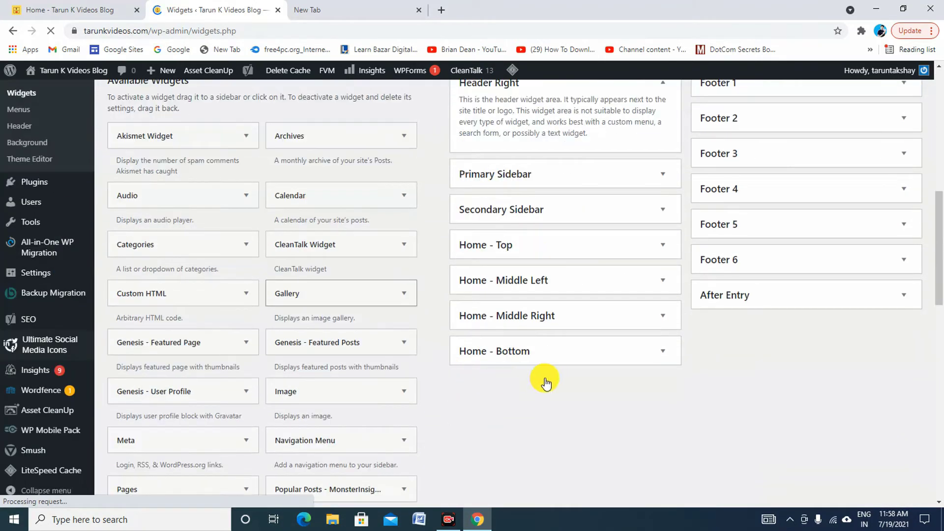
Expand the Home - Middle Right and Home - Bottom widget areas to view the widgets they contain.
scroll(713, 364, up, 1)
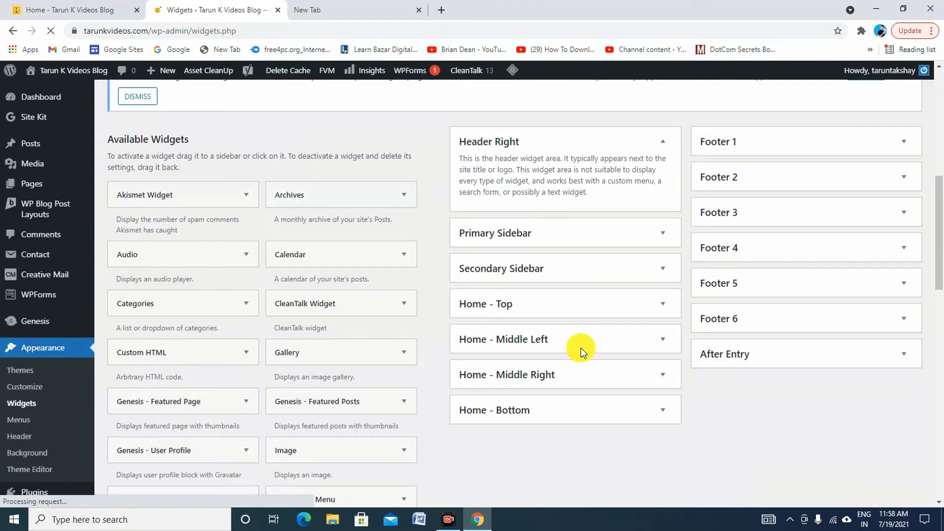
click(663, 377)
scroll(554, 329, down, 2)
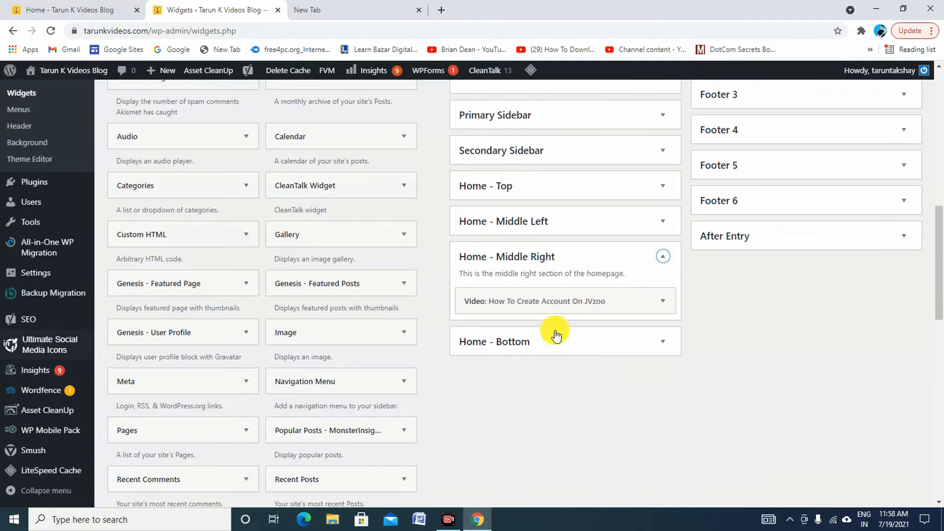
click(662, 342)
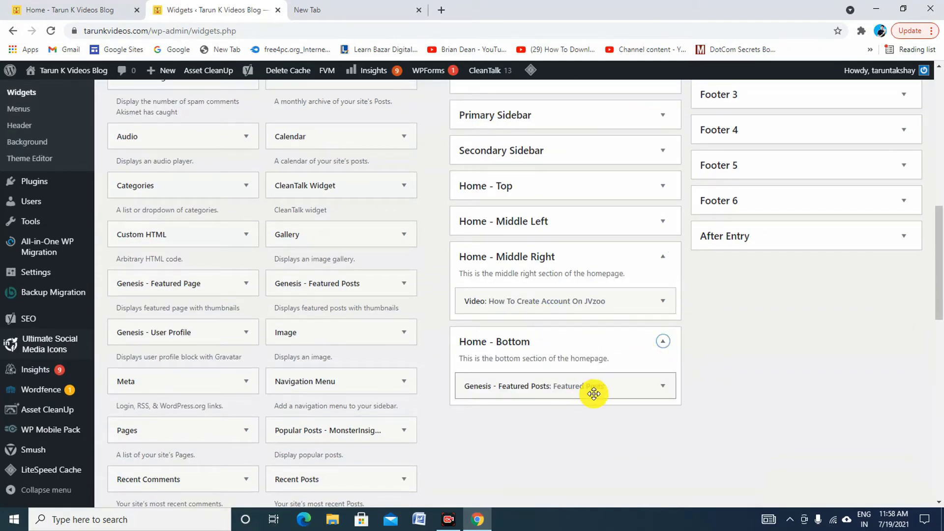
scroll(605, 394, up, 1)
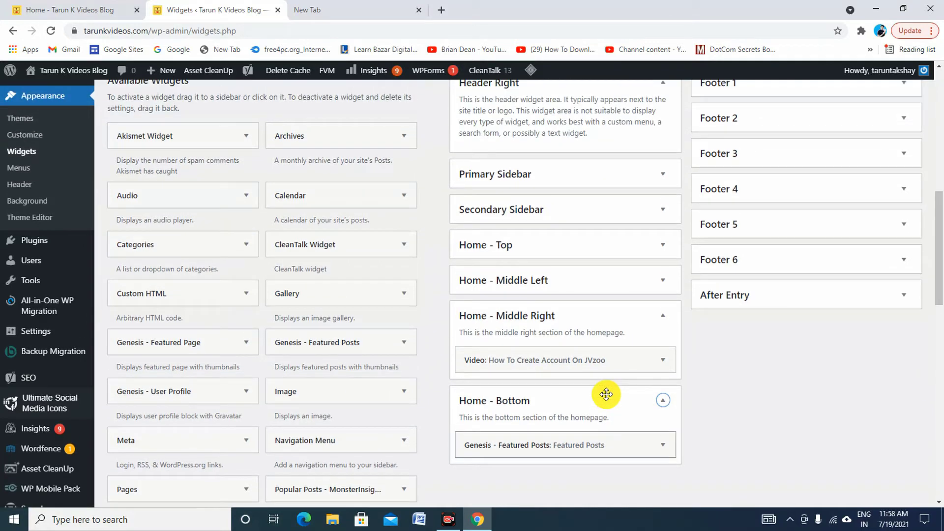
Expand the Secondary Sidebar widget area and check its images on the blog's Blogging category page.
click(665, 212)
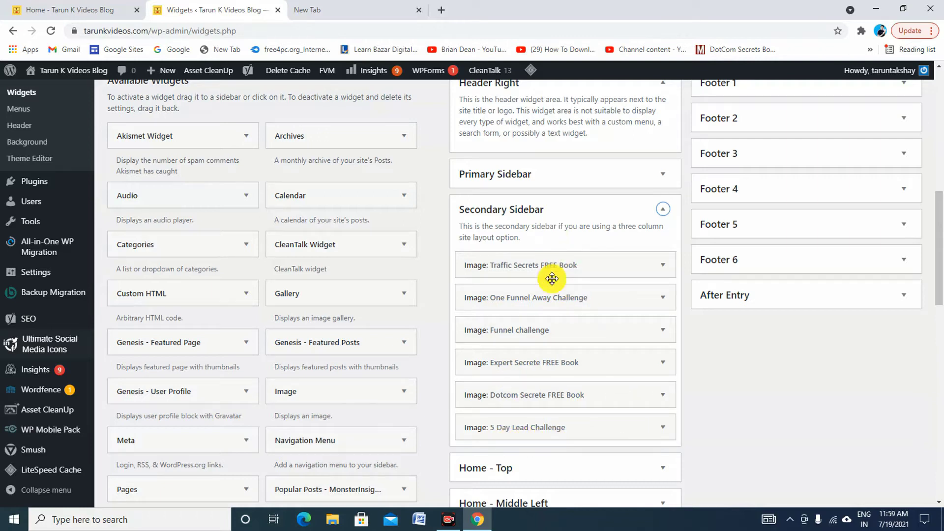
click(84, 10)
scroll(654, 250, up, 10)
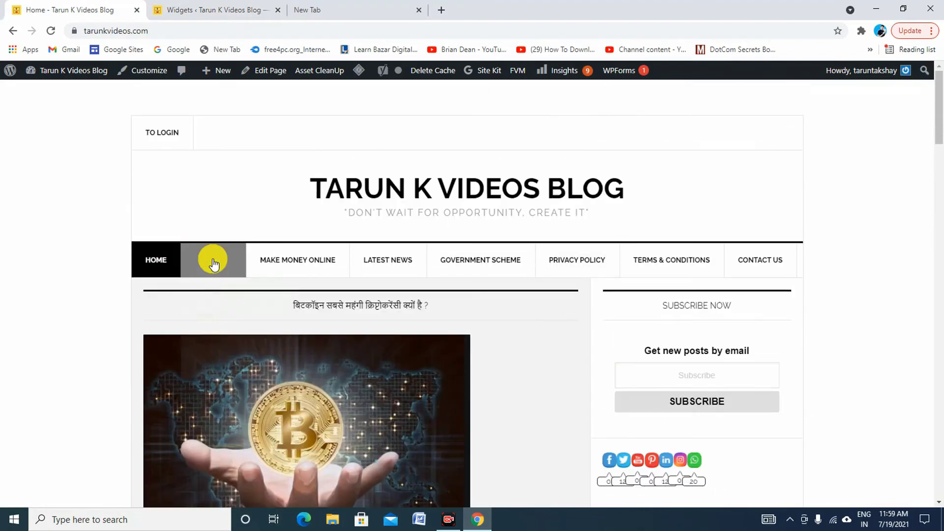
mouse_move(213, 265)
click(222, 296)
scroll(354, 344, down, 10)
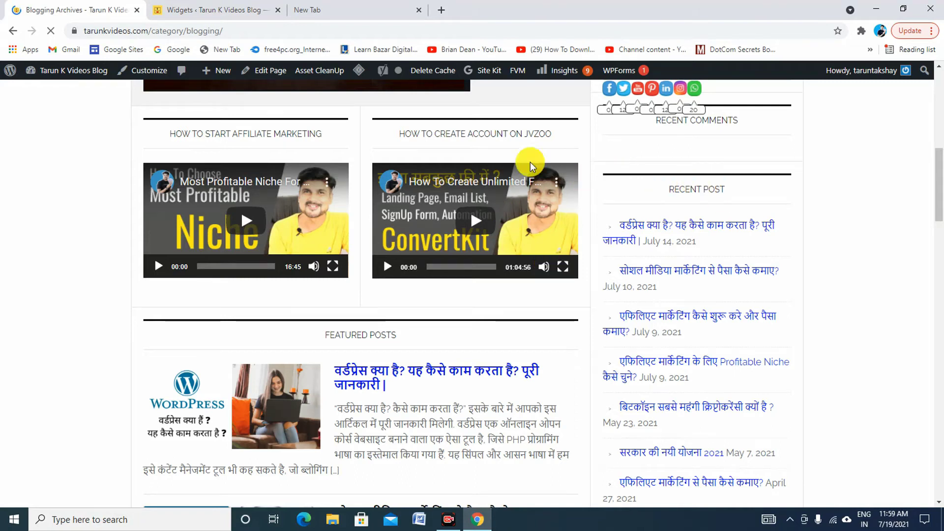
scroll(626, 333, down, 3)
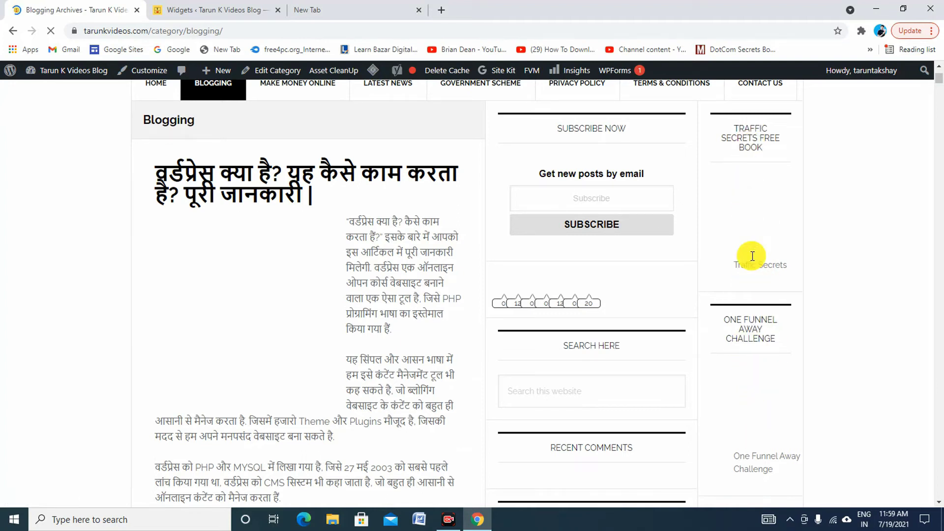
Return to the Widgets page, expand the Traffic Secrets FREE Book image widget and review its title, image, editing options and link.
click(249, 11)
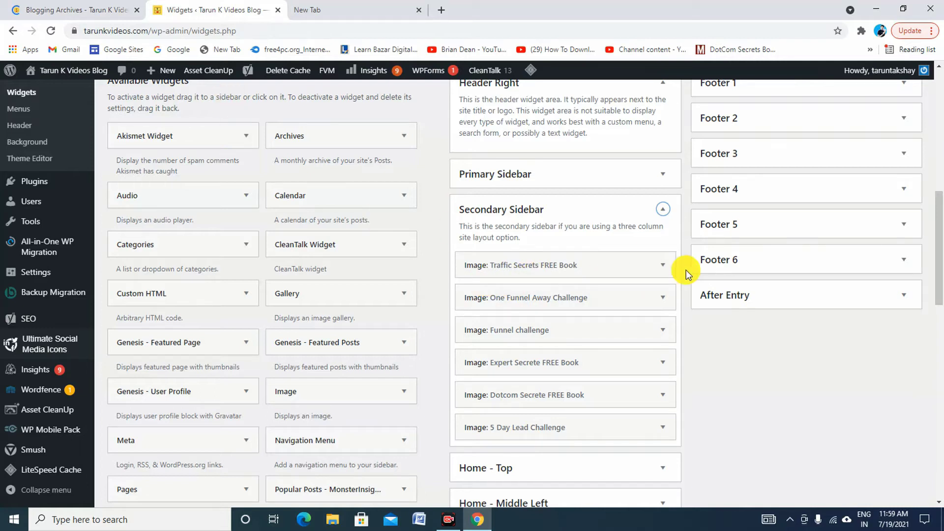
click(663, 266)
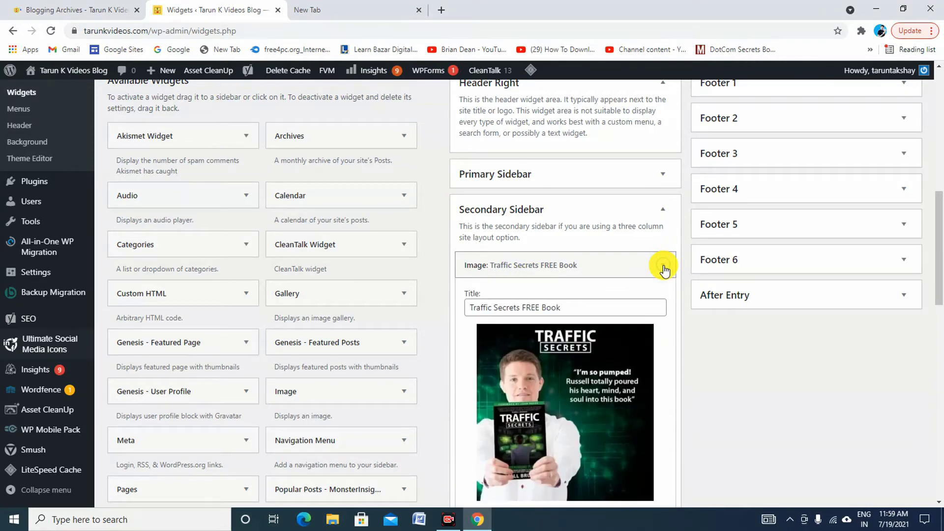
scroll(500, 217, down, 3)
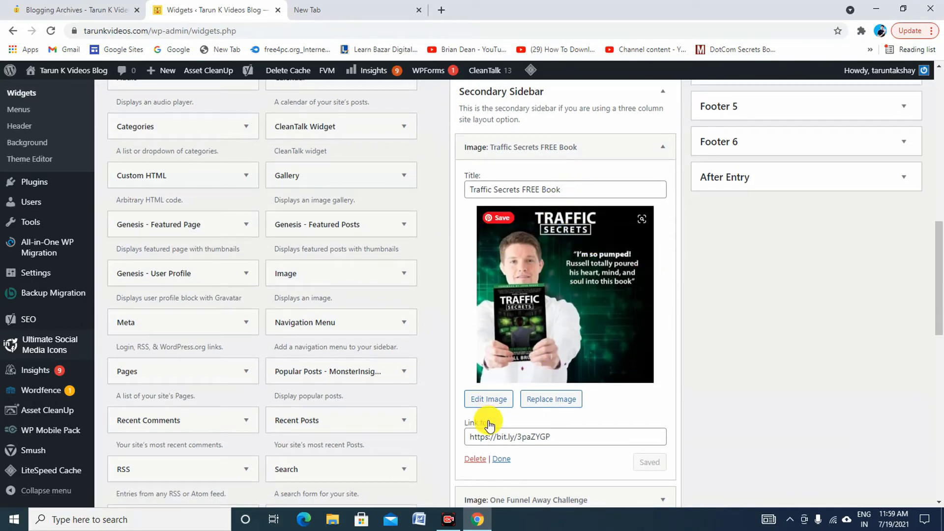
scroll(485, 415, down, 3)
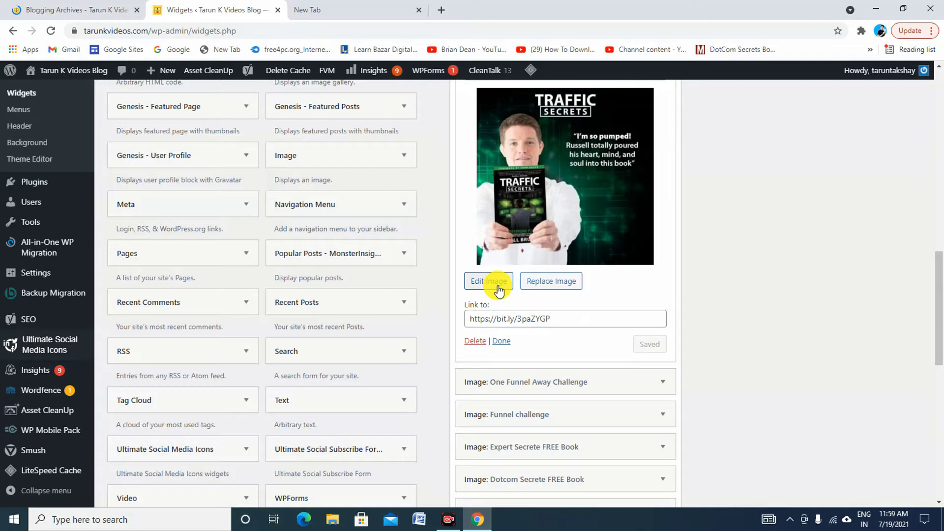
mouse_move(554, 158)
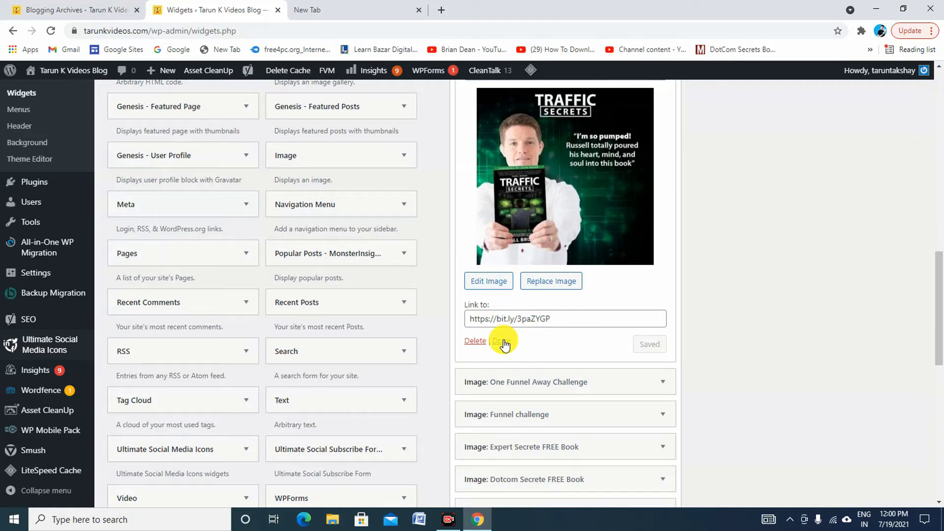
scroll(530, 363, down, 1)
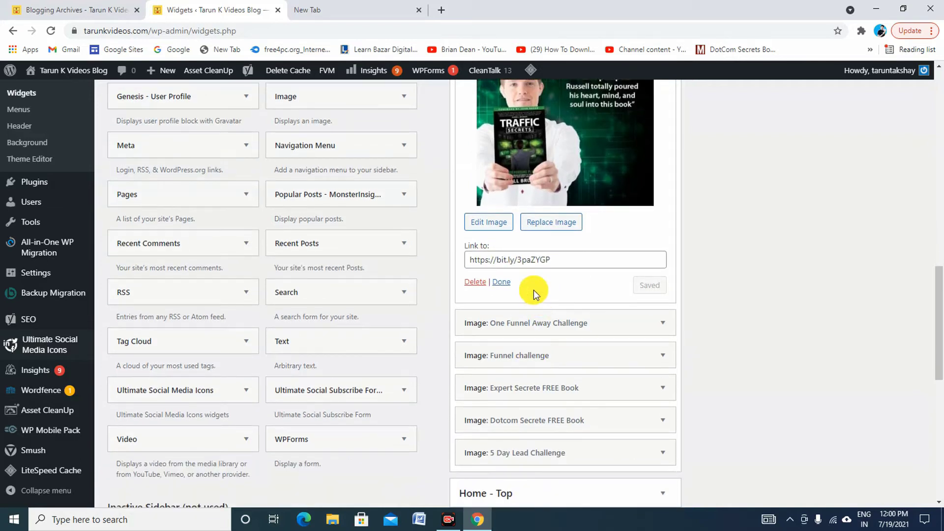
Check the Traffic Secrets and One Funnel Away Challenge images in the Blogging page's secondary sidebar.
click(105, 10)
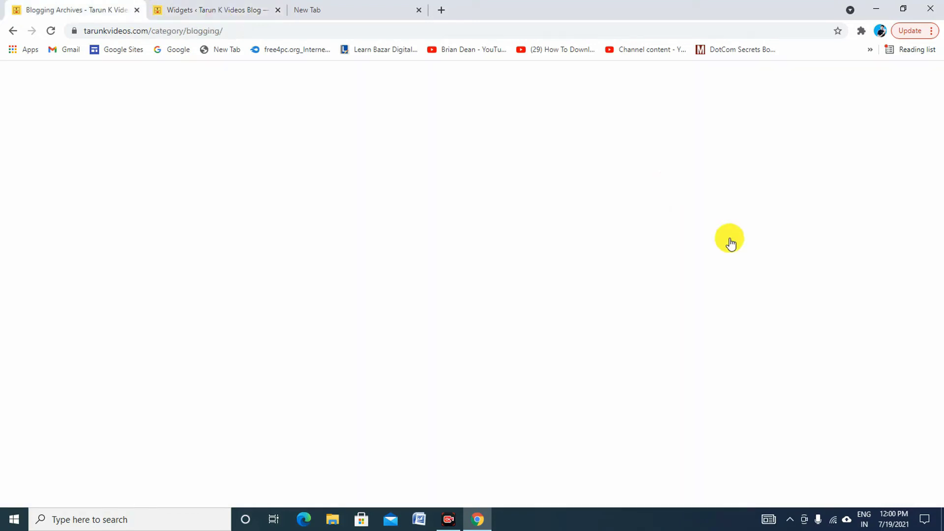
scroll(770, 274, down, 1)
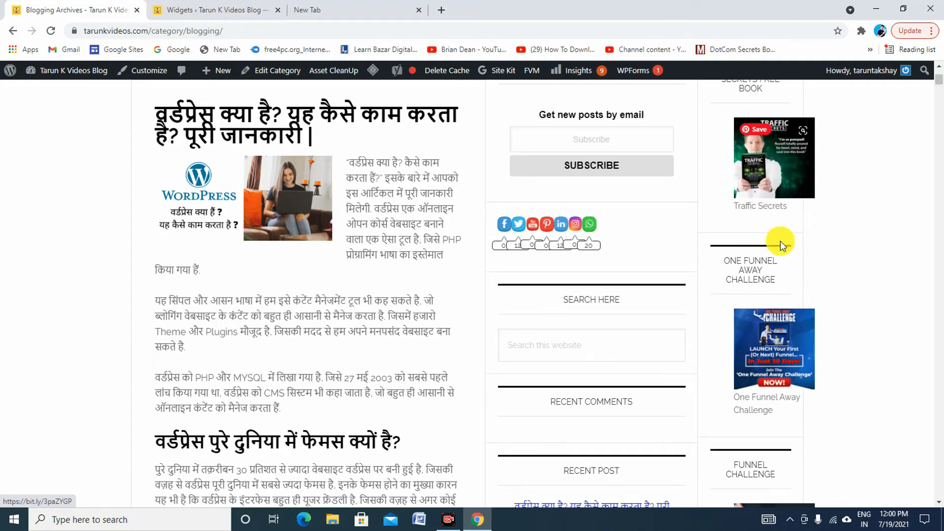
scroll(781, 241, down, 2)
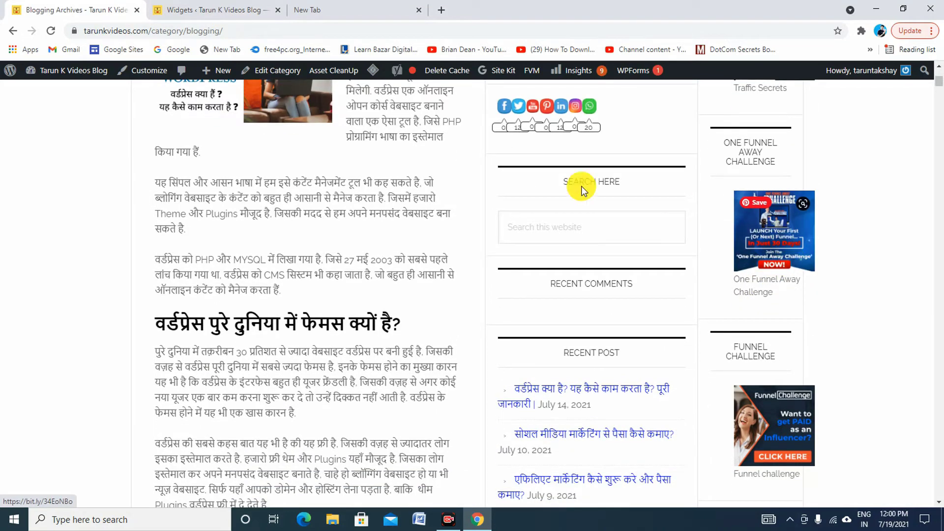
Return to the Widgets page, expand the One Funnel Away Challenge image widget, and review its settings and the remaining Secondary Sidebar widgets.
click(230, 11)
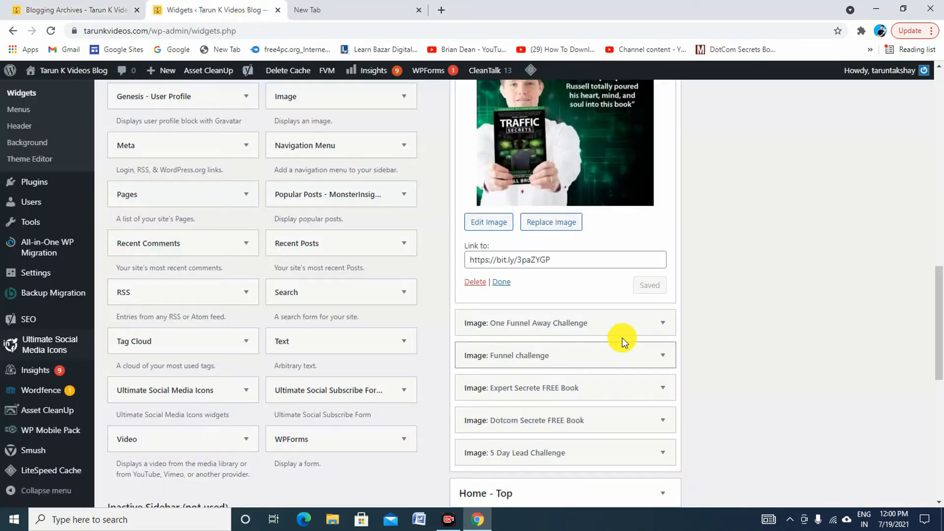
click(663, 325)
scroll(541, 364, down, 3)
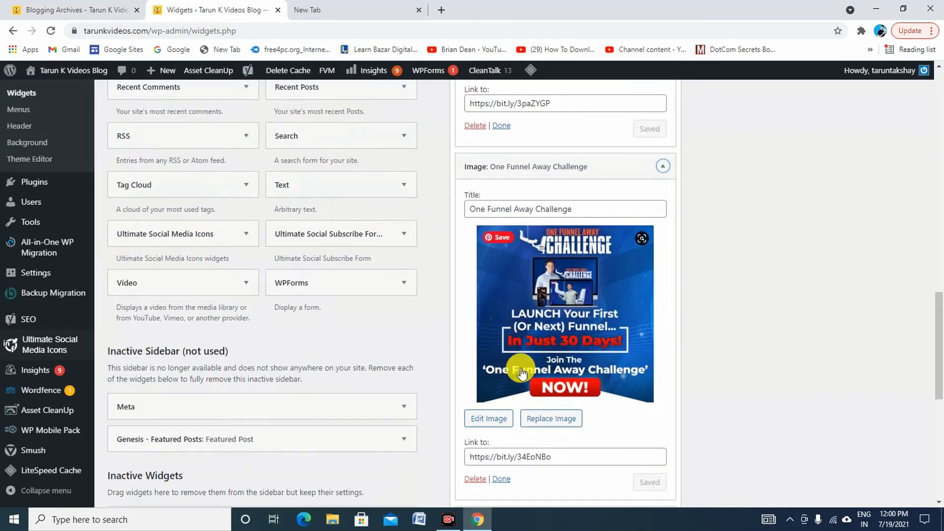
scroll(523, 374, down, 2)
scroll(528, 382, down, 1)
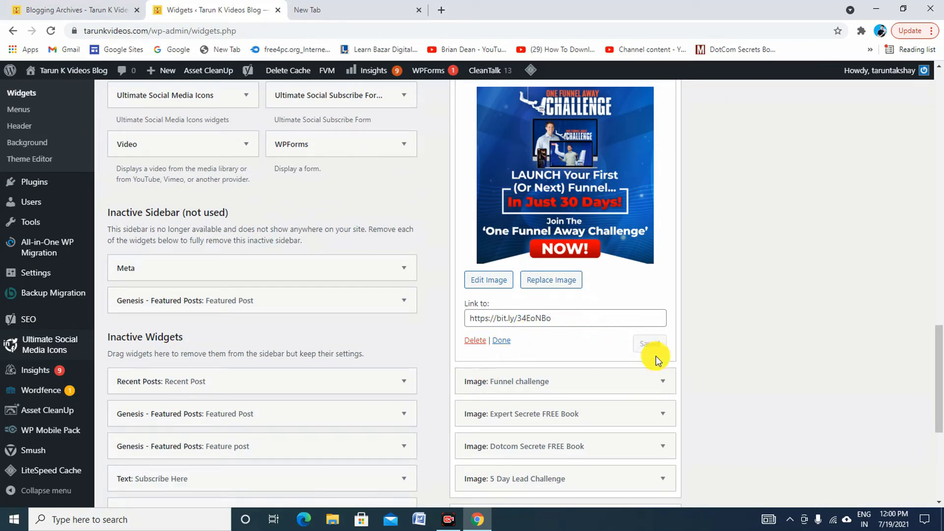
scroll(654, 351, down, 1)
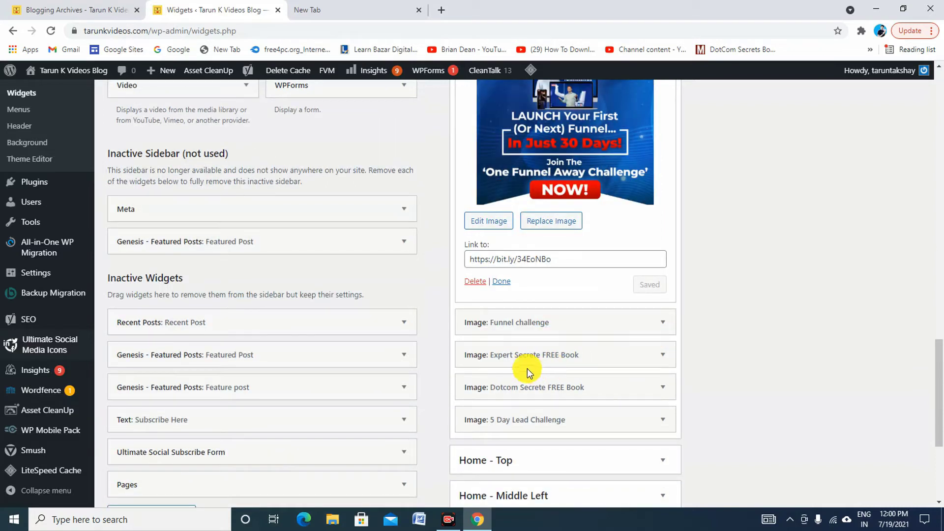
scroll(534, 415, down, 1)
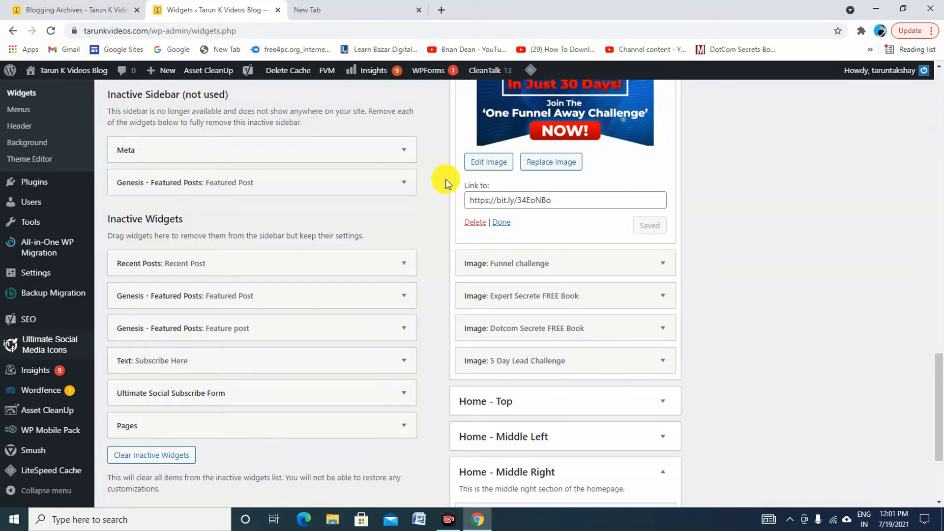
click(501, 222)
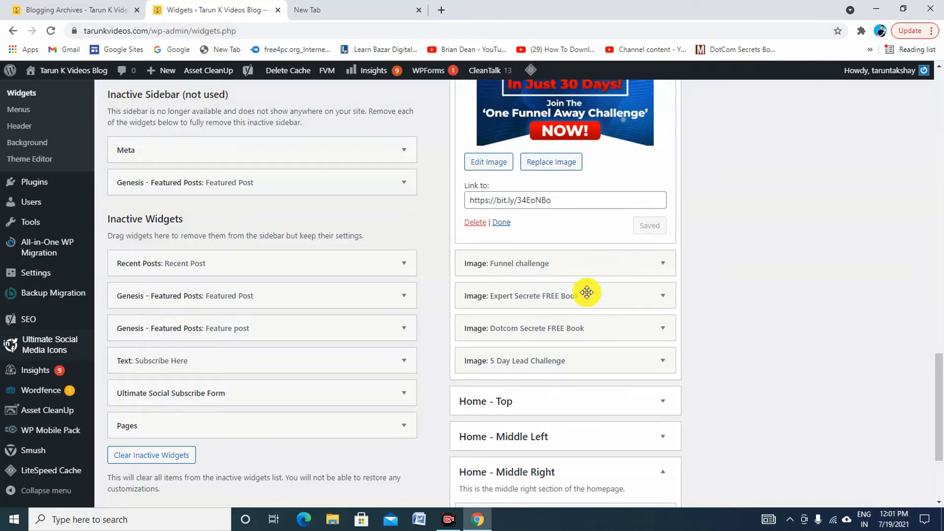
Examine the Blogging page's secondary sidebar images from Traffic Secrets FREE Book down to 5 Day Lead Challenge.
click(103, 10)
scroll(770, 295, up, 8)
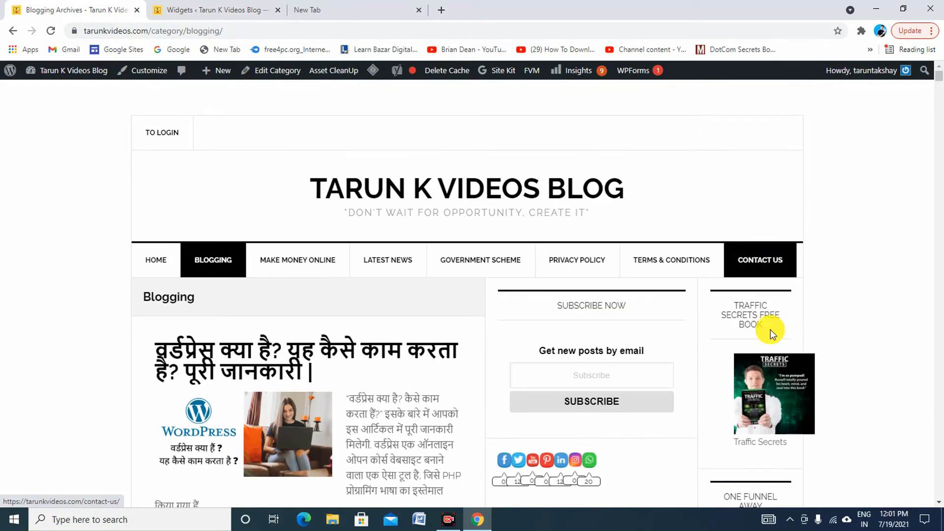
scroll(770, 344, down, 4)
scroll(771, 407, down, 10)
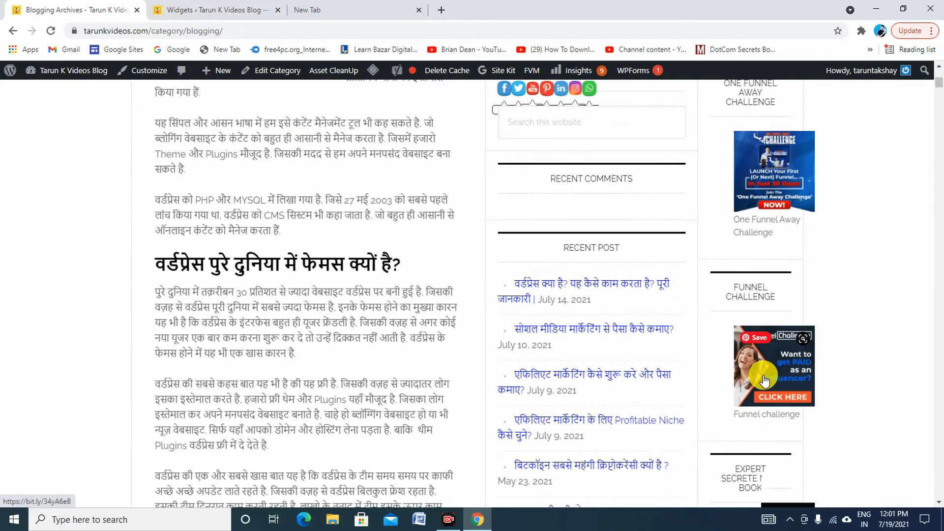
scroll(763, 376, down, 5)
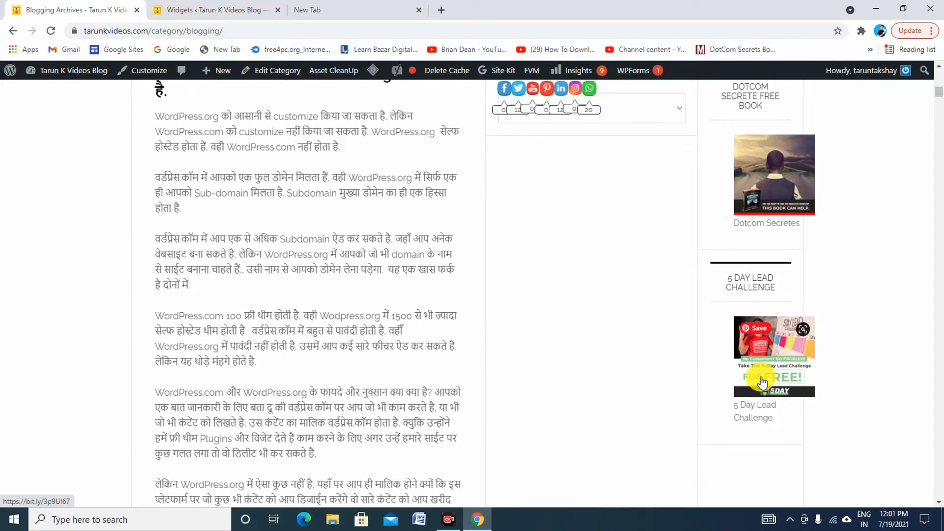
Examine the Blogging page's primary sidebar from the Subscribe Now form down to the Recent Post list.
scroll(763, 379, up, 12)
scroll(762, 381, up, 5)
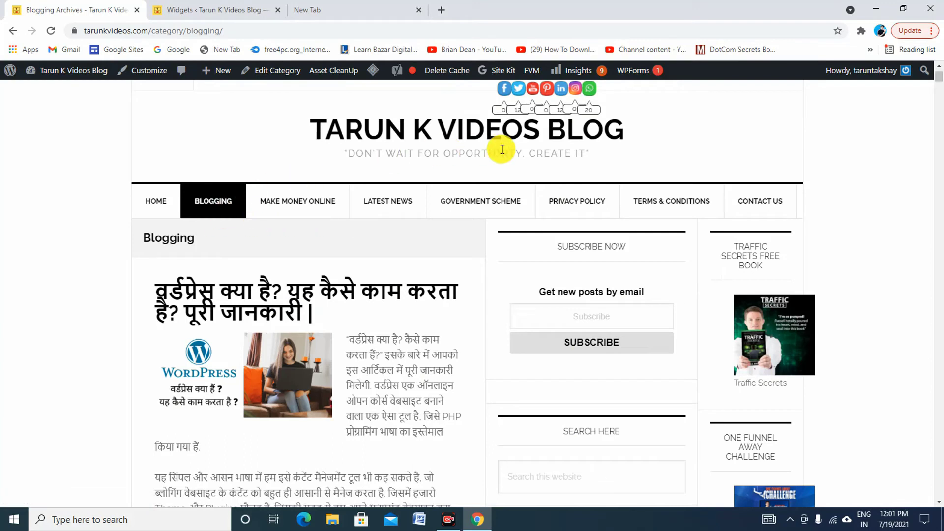
scroll(554, 385, down, 10)
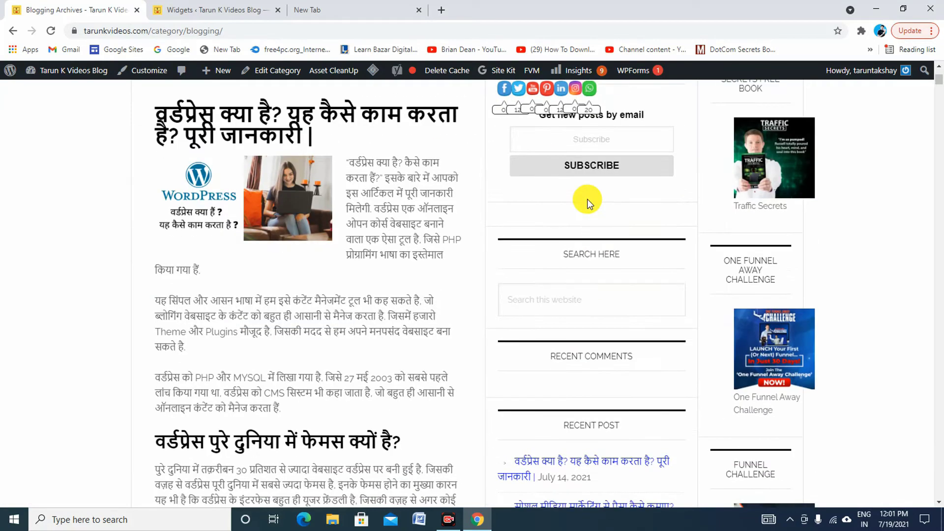
scroll(574, 398, up, 4)
scroll(559, 284, down, 3)
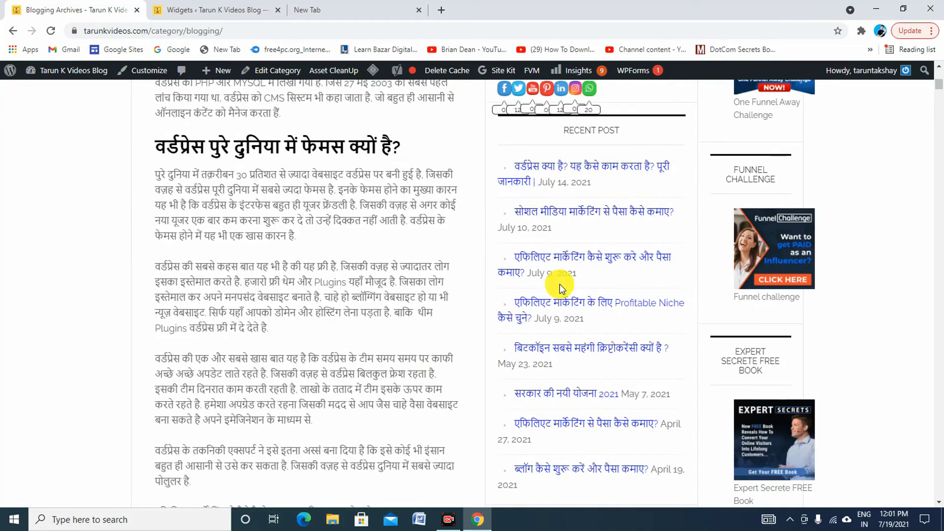
Examine the Blogging page's primary sidebar from the Recent Post list to Categories, and return to the top of the page.
scroll(595, 442, down, 4)
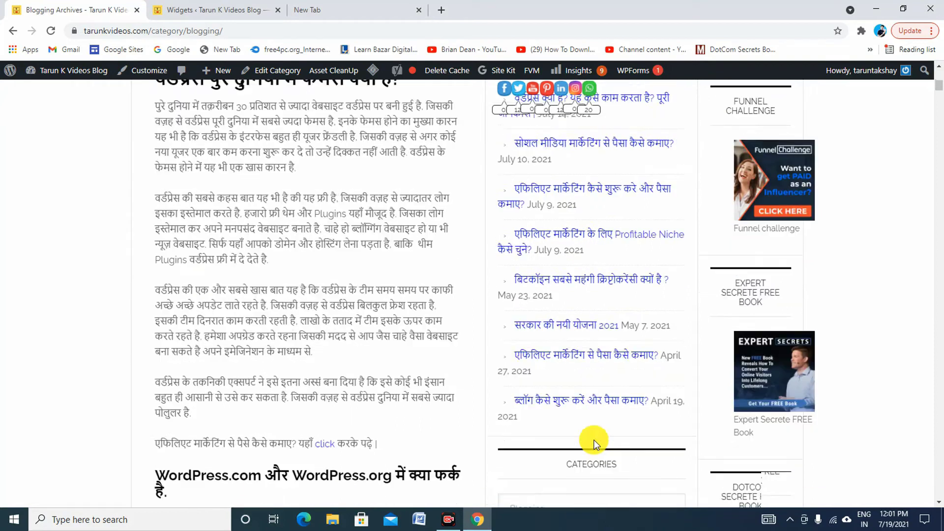
scroll(547, 319, up, 2)
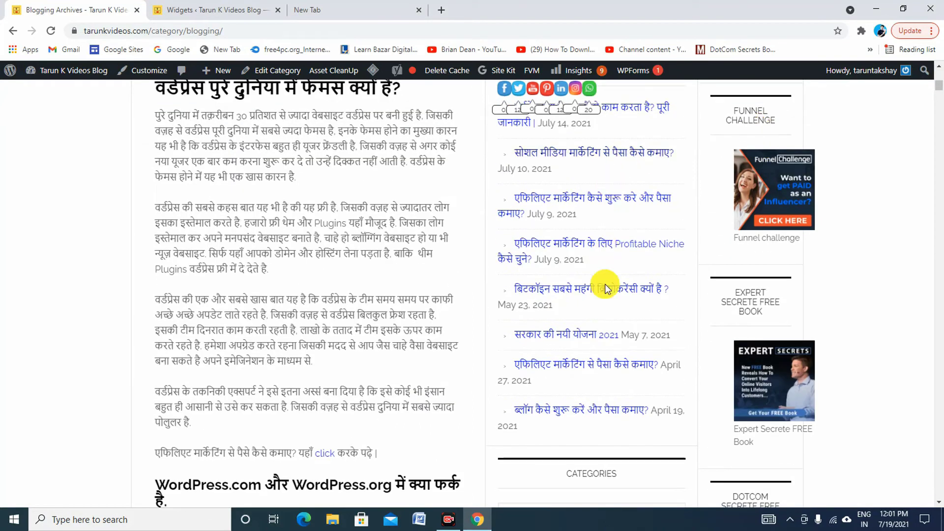
scroll(597, 333, up, 8)
scroll(595, 329, up, 3)
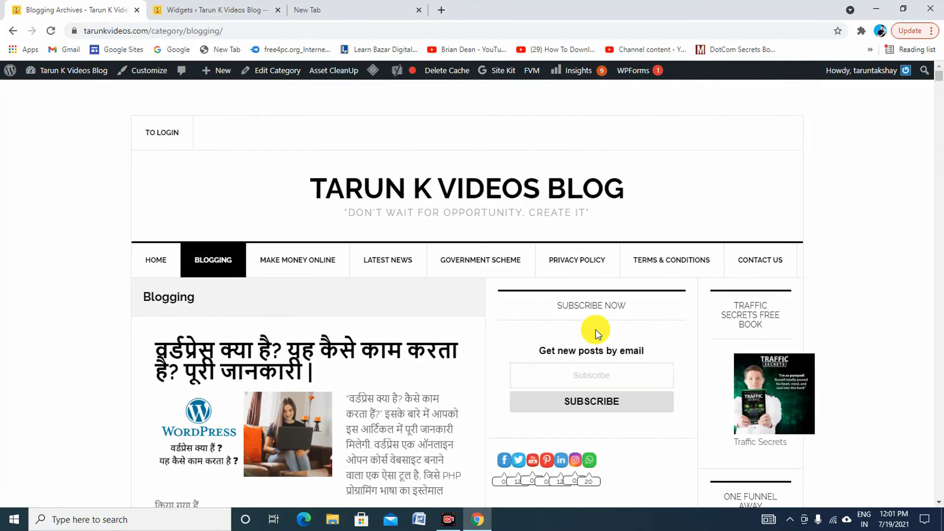
Return to the Widgets page, expand the 5 Day Lead Challenge image widget to review its title, image and link, and collapse it.
click(239, 15)
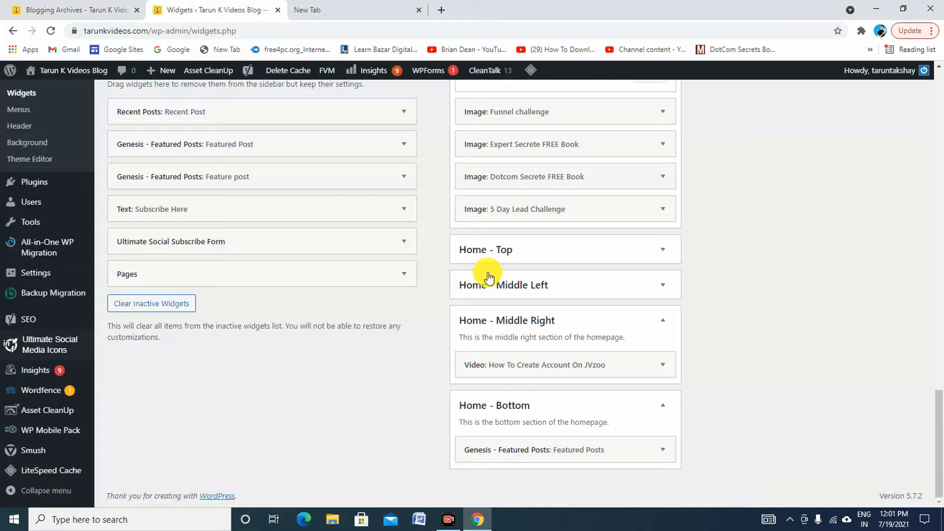
click(664, 215)
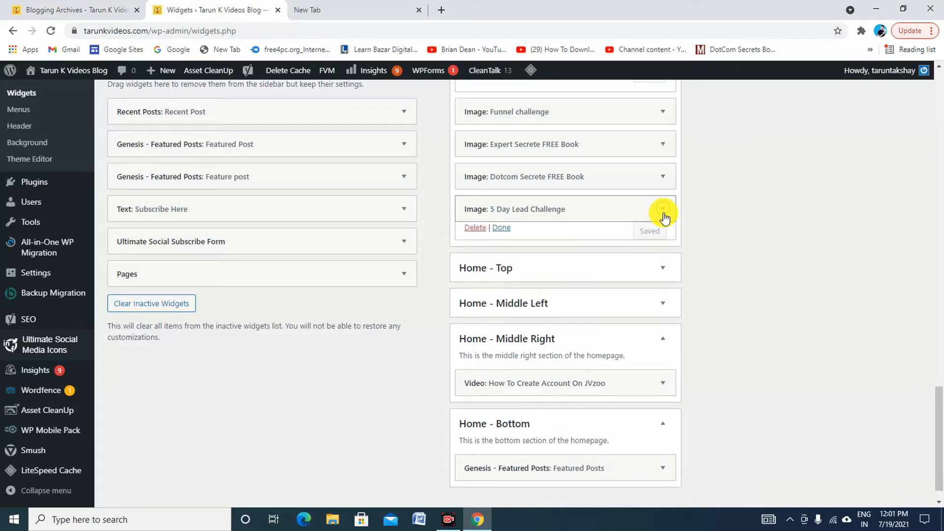
scroll(541, 350, down, 3)
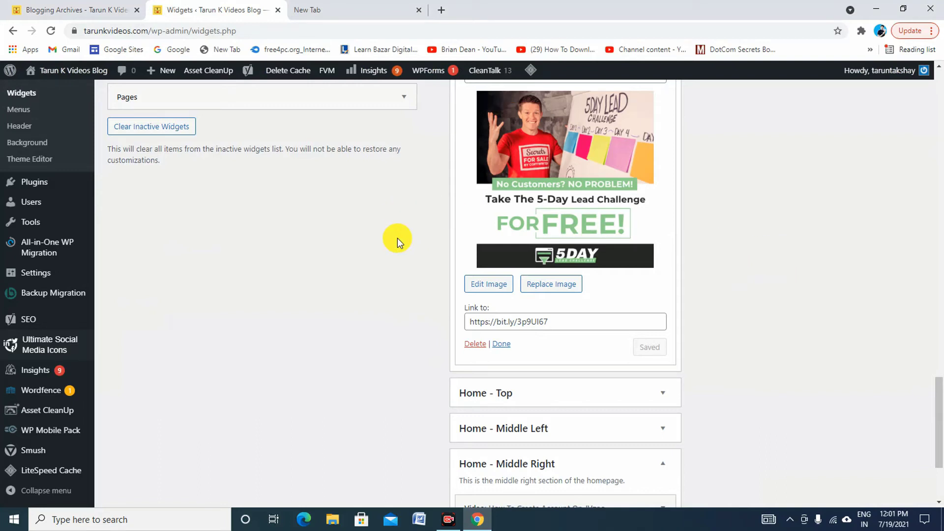
scroll(713, 197, up, 1)
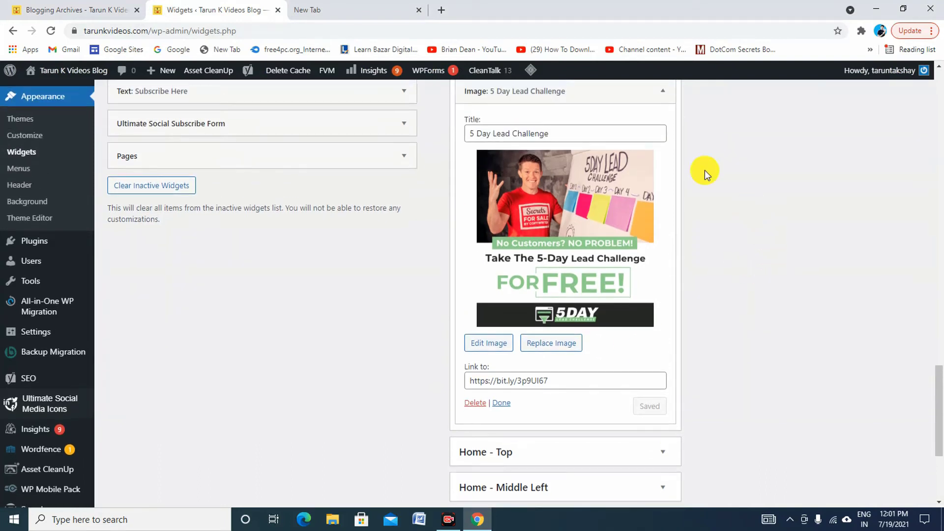
scroll(707, 199, up, 3)
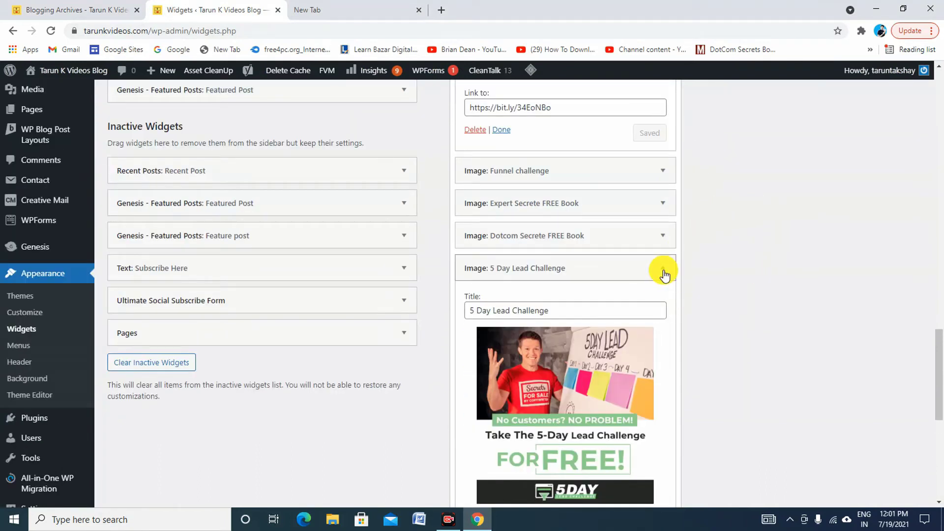
scroll(748, 272, up, 9)
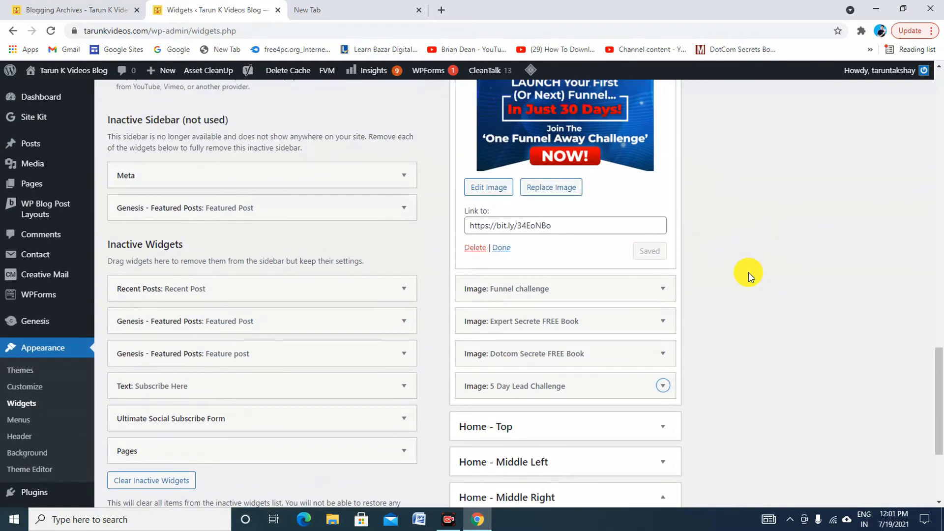
Collapse the Traffic Secrets FREE Book and One Funnel Away Challenge image widgets, as well as the whole Secondary Sidebar area.
scroll(743, 270, up, 5)
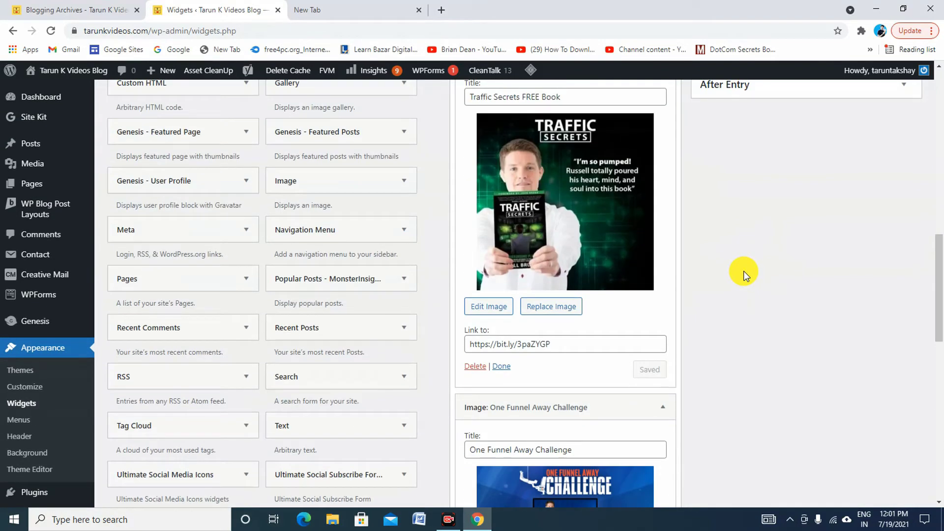
scroll(668, 375, down, 5)
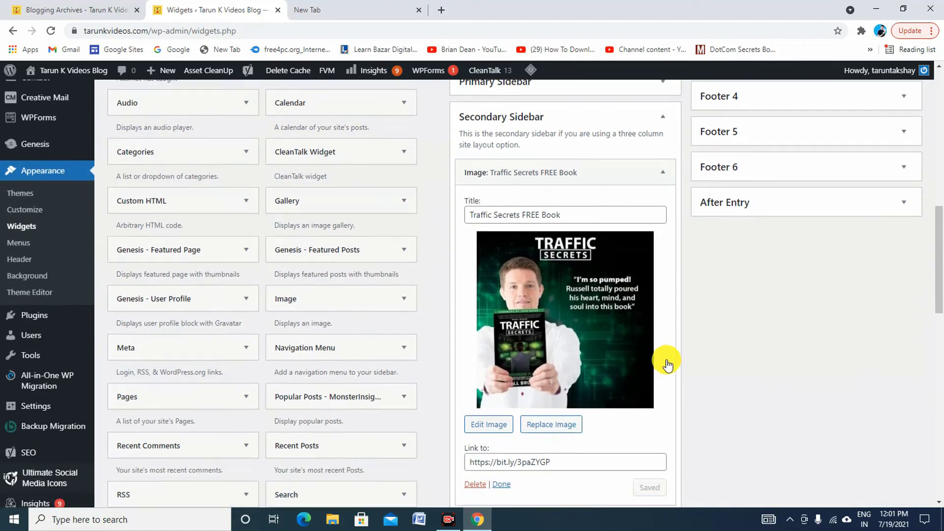
scroll(662, 295, up, 3)
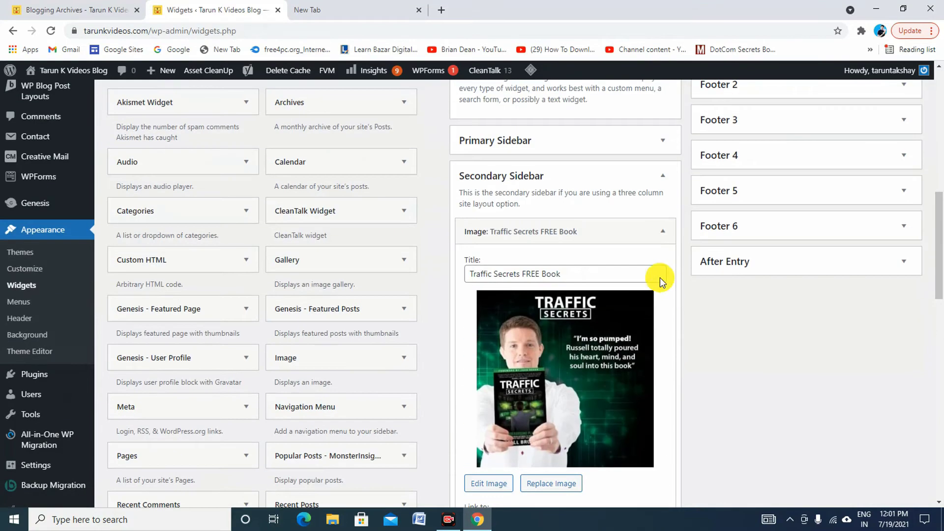
click(663, 231)
click(663, 263)
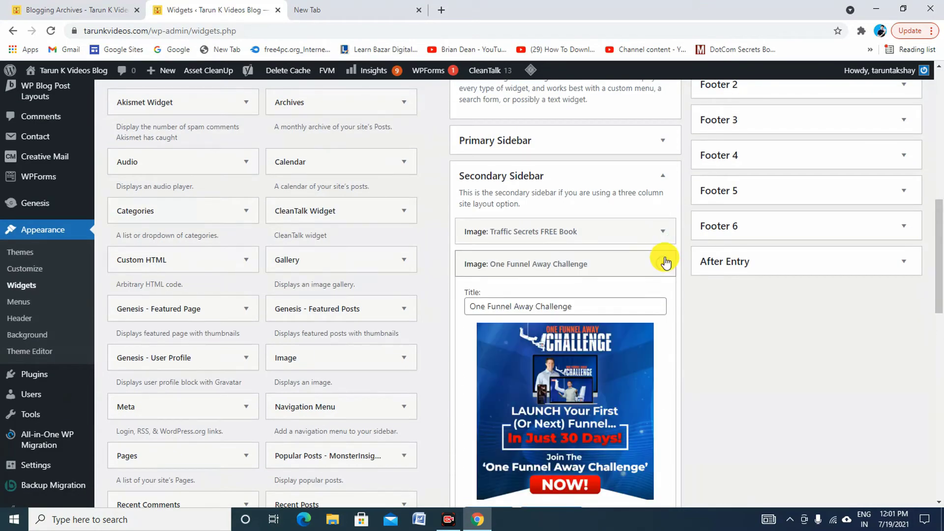
scroll(646, 366, up, 8)
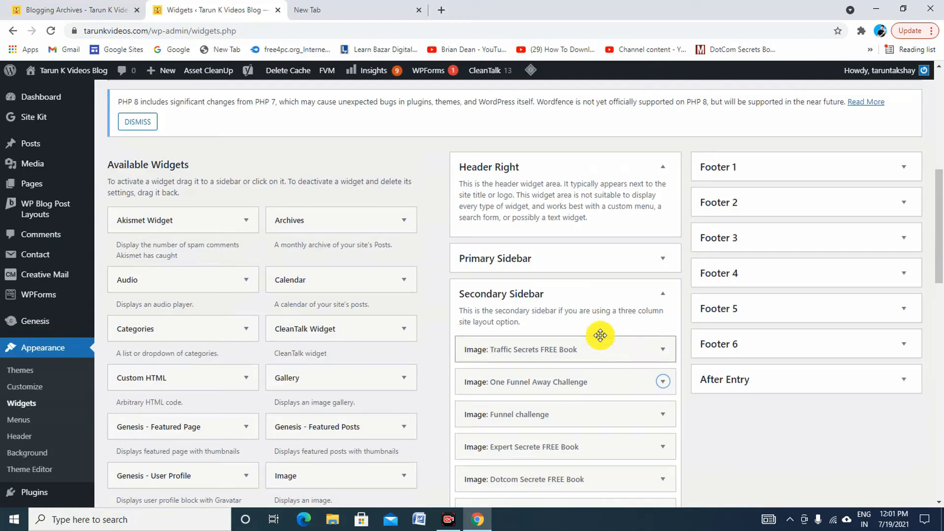
click(664, 296)
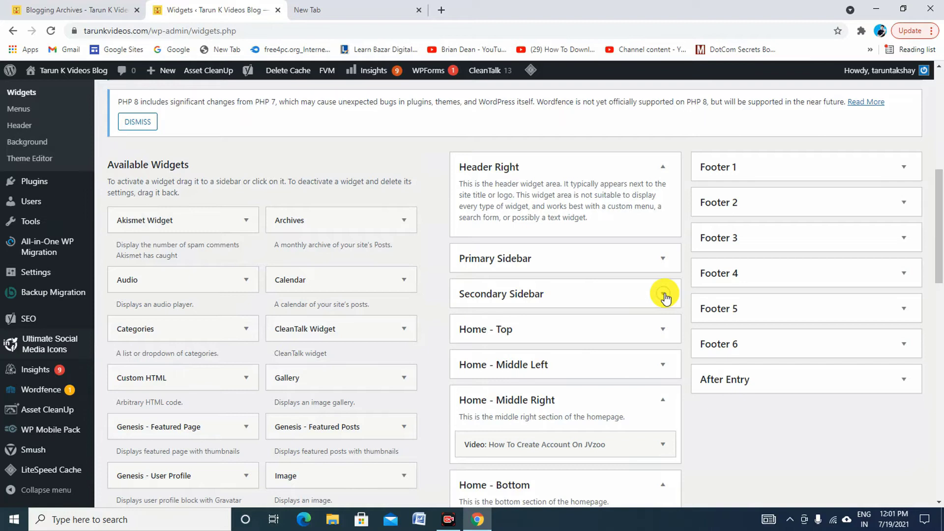
Expand the Home - Middle Left widget area and collapse the Home - Middle Right area.
scroll(609, 344, down, 2)
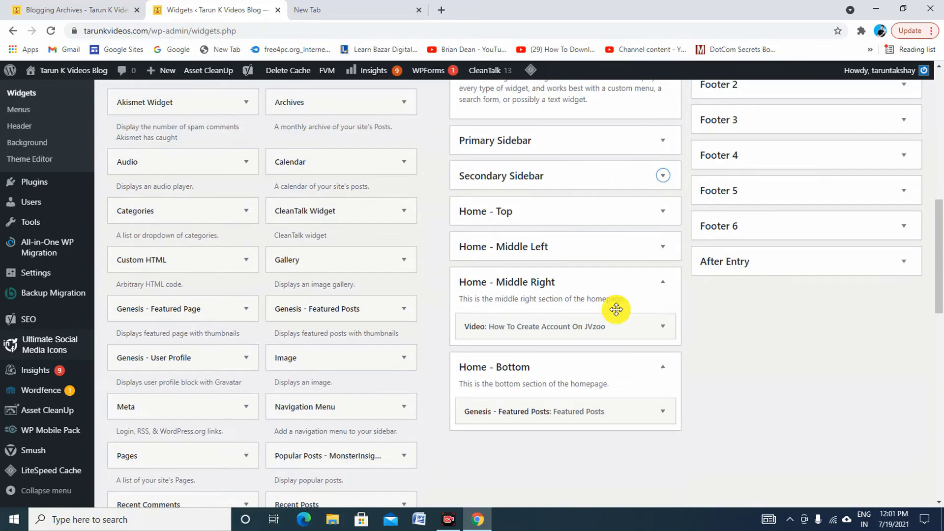
click(664, 248)
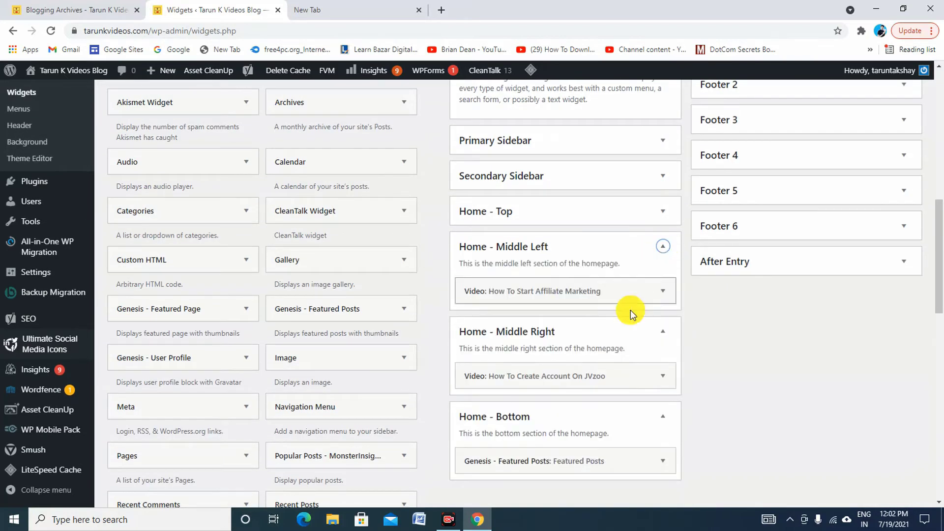
click(664, 338)
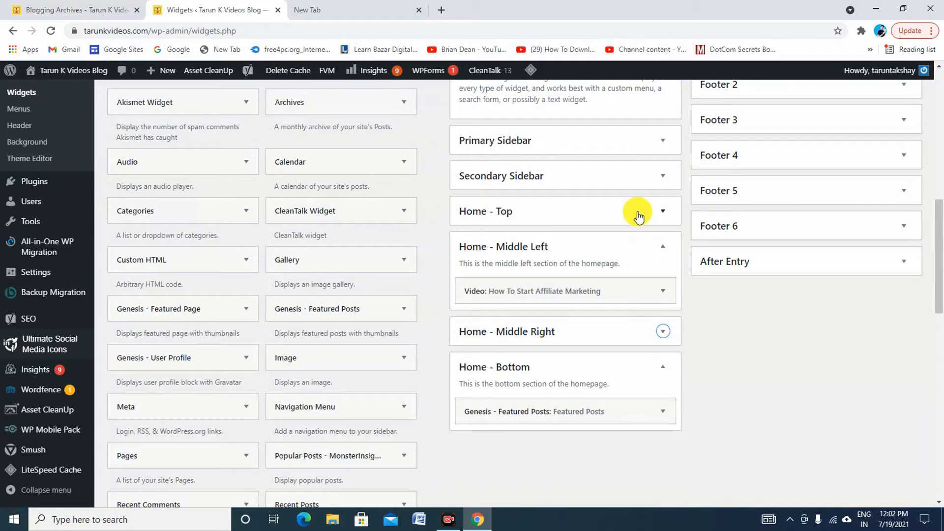
Expand the Primary Sidebar and Home - Top widget areas to review the widgets they contain.
click(664, 143)
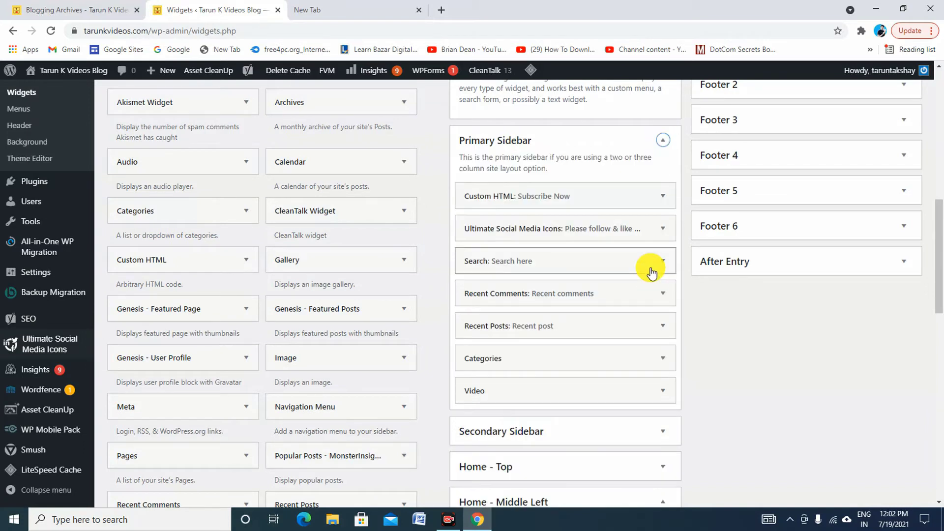
scroll(533, 356, down, 2)
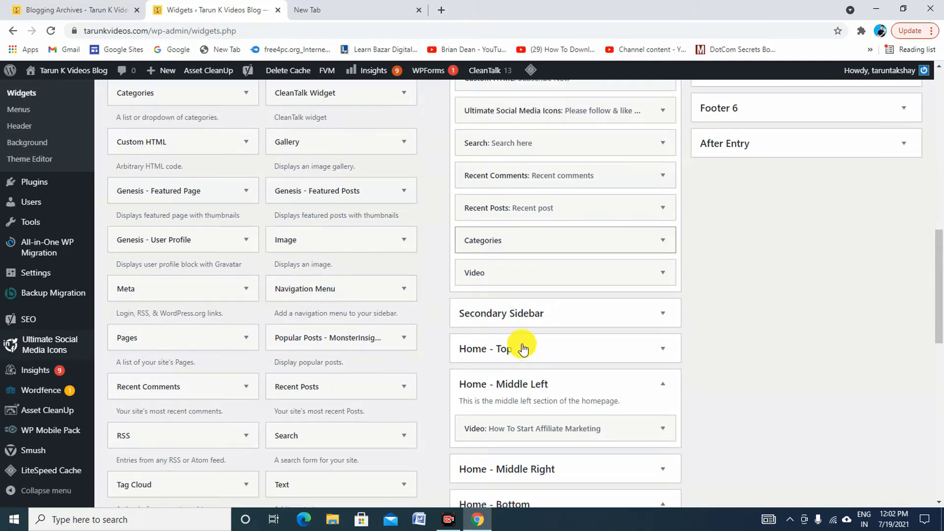
click(663, 350)
scroll(665, 353, down, 1)
scroll(654, 344, down, 1)
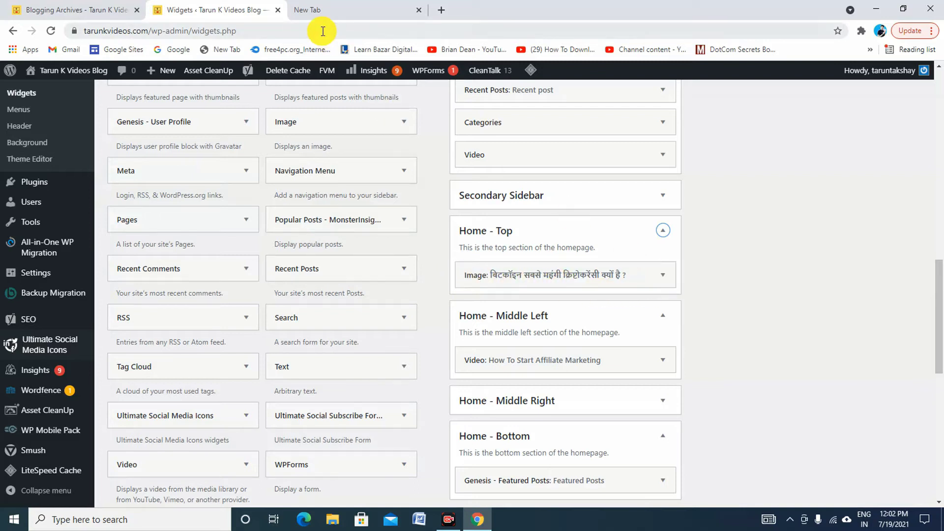
Switch to the published blog and open its Home page.
click(113, 12)
scroll(275, 285, down, 3)
scroll(177, 226, up, 3)
mouse_move(155, 259)
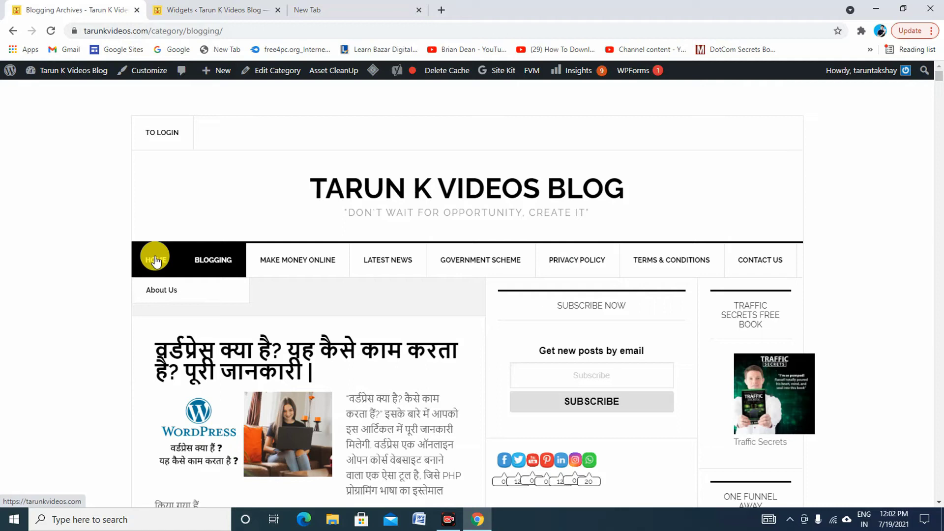
click(155, 261)
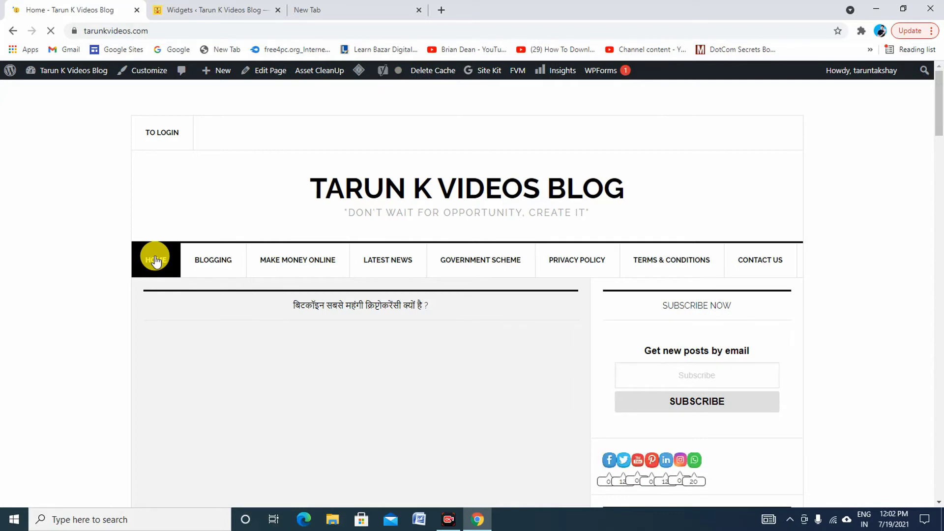
Examine the home page's top image section, the two middle video sections and the start of Featured Posts.
scroll(148, 290, down, 3)
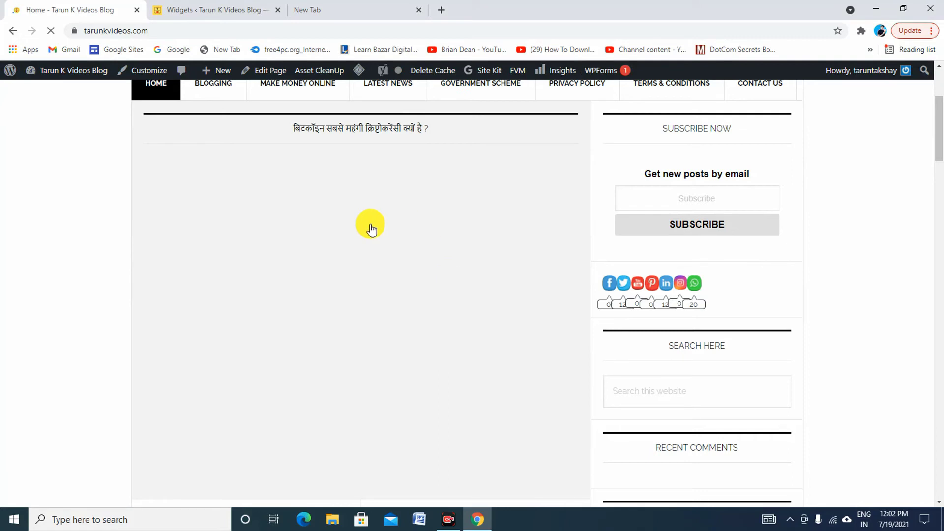
scroll(191, 291, up, 3)
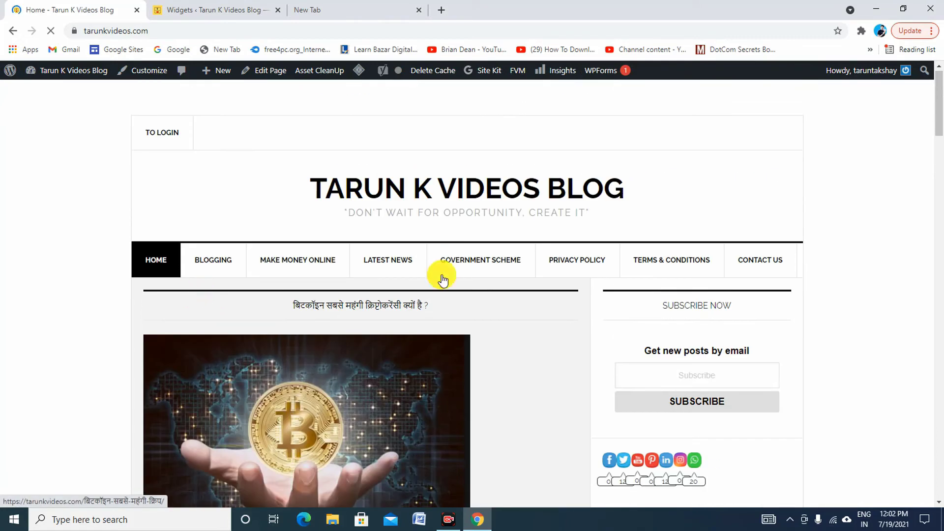
scroll(414, 274, down, 3)
scroll(376, 319, down, 6)
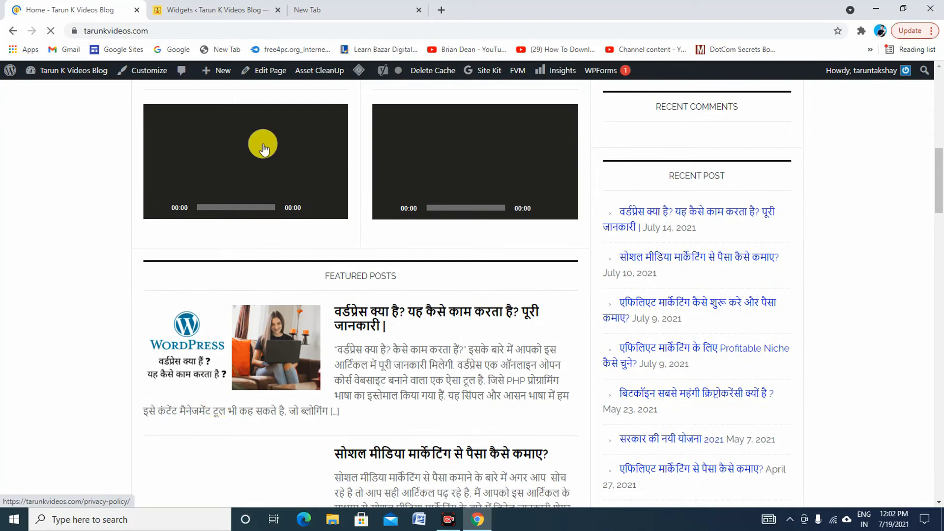
Check the Home widget areas on the Widgets page, and compare them with the home page's middle videos and top image.
click(237, 18)
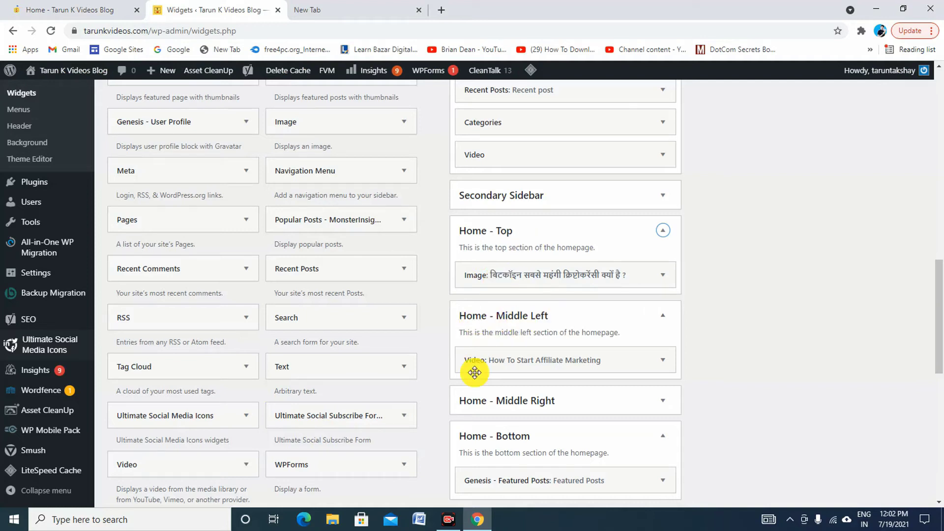
click(91, 12)
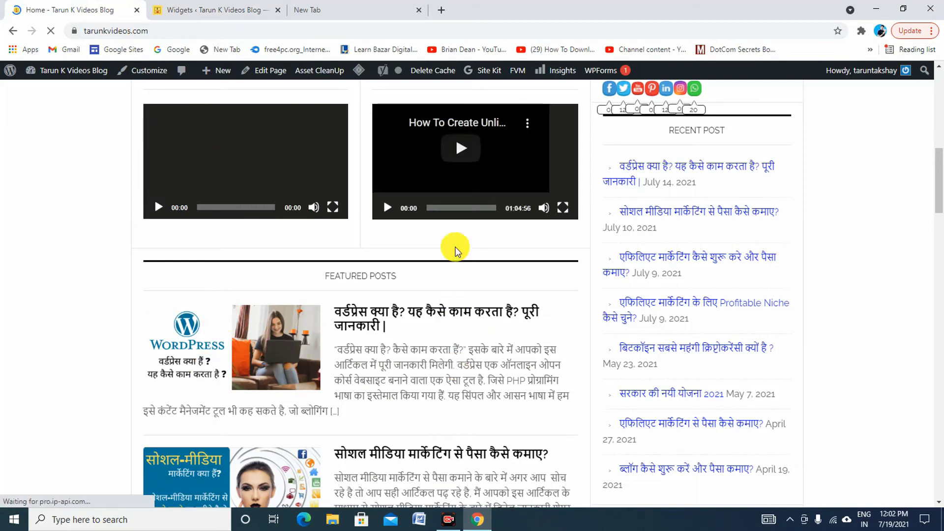
scroll(393, 344, up, 3)
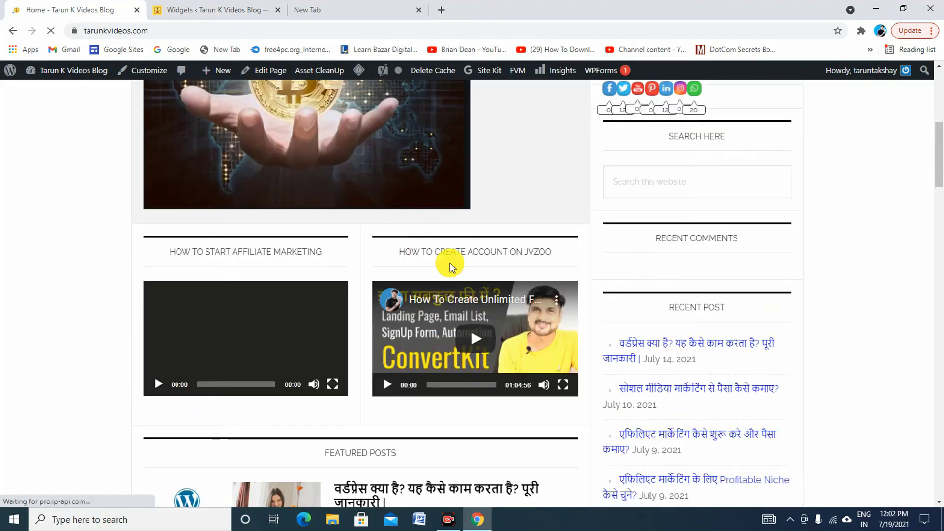
scroll(406, 344, up, 6)
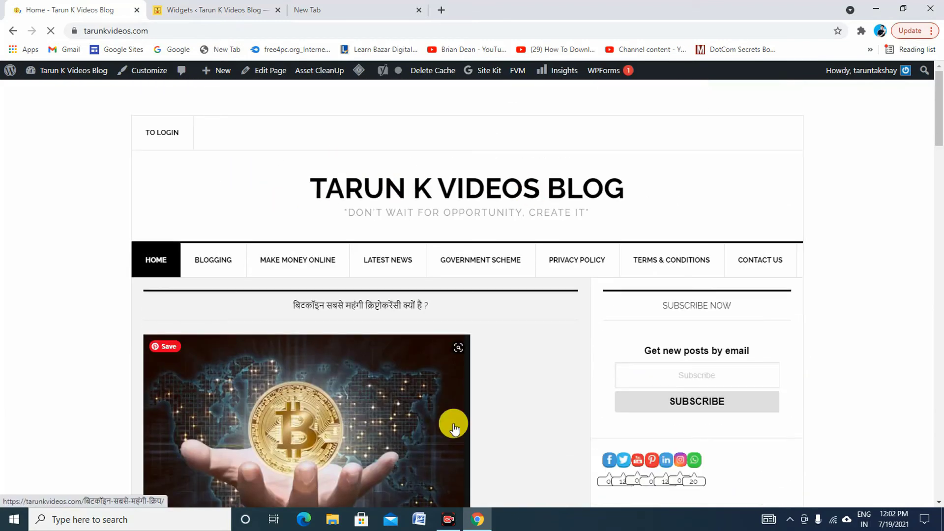
Examine the home page from its featured posts down to the footer, and go back up to the two middle videos.
scroll(453, 428, down, 20)
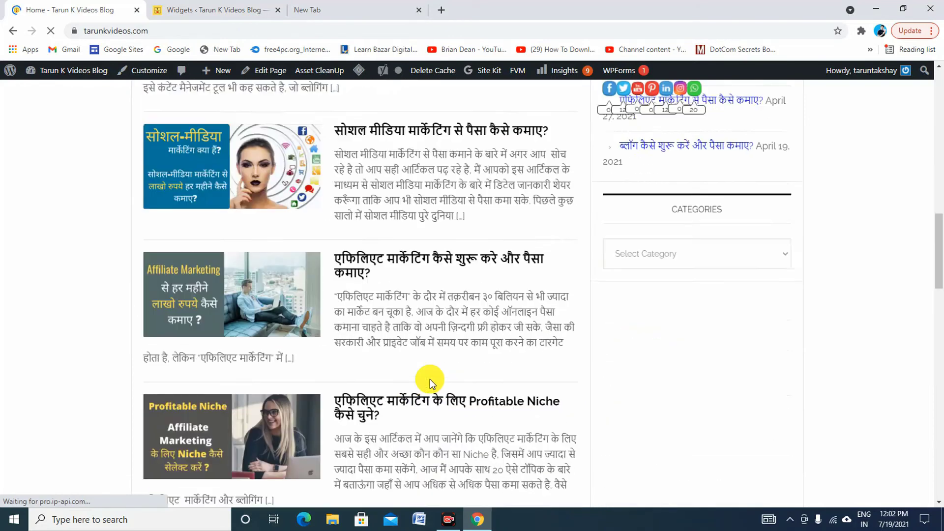
scroll(430, 379, down, 10)
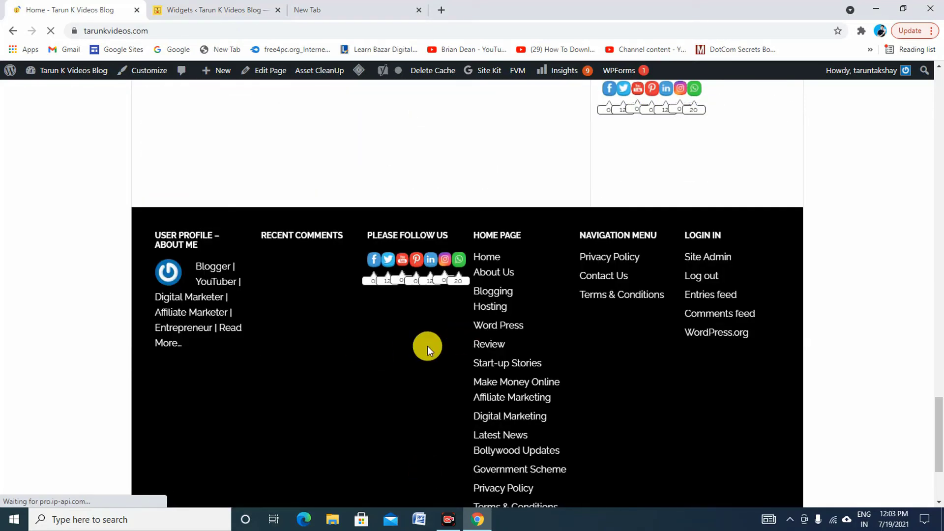
scroll(459, 337, up, 15)
scroll(462, 354, down, 6)
scroll(459, 354, up, 4)
scroll(273, 266, down, 5)
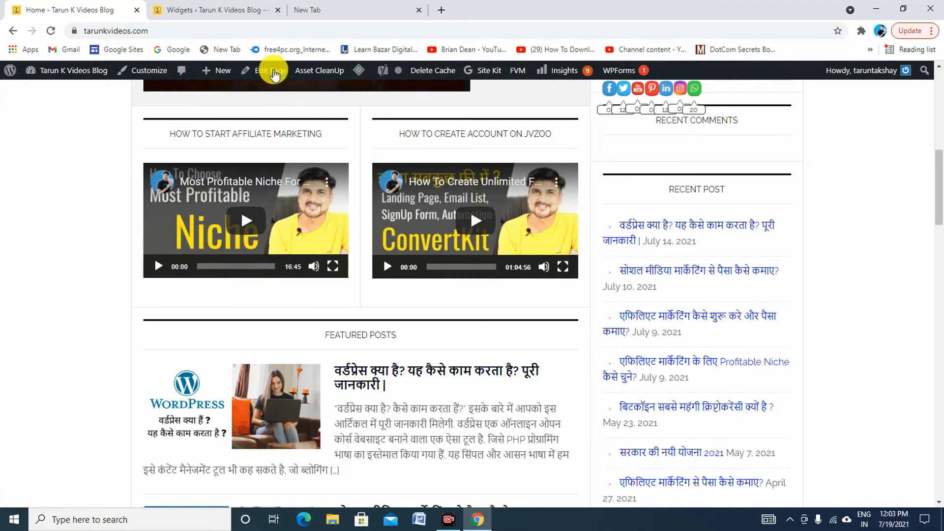
Recheck the Home - Top, Middle and Bottom areas on the Widgets page against the published home page's sections.
click(221, 10)
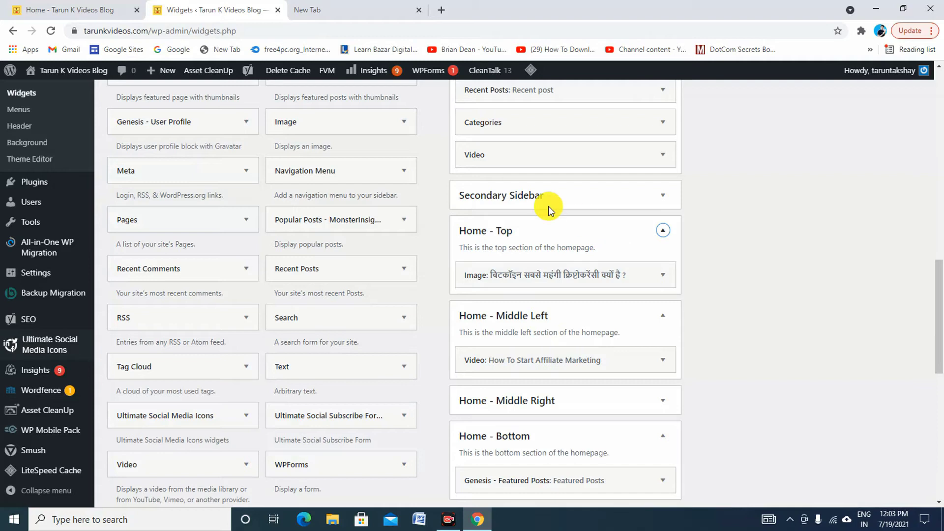
click(123, 19)
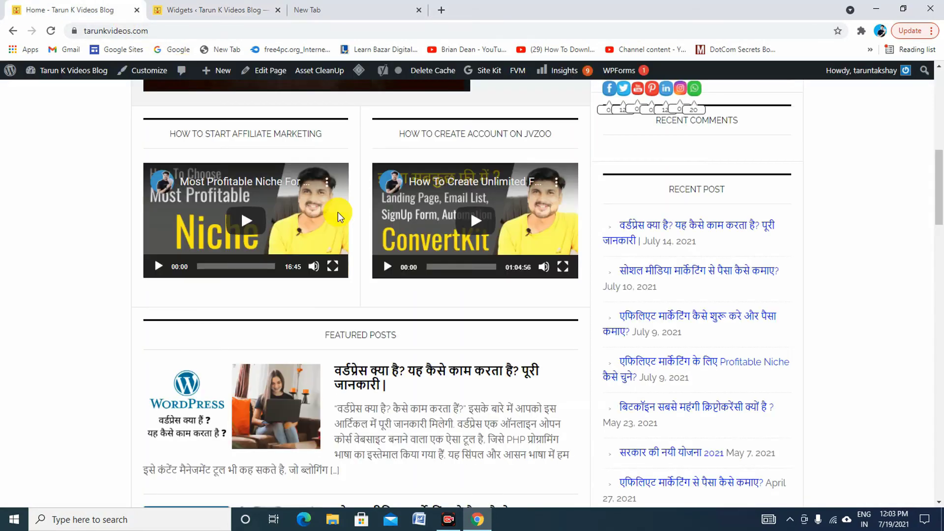
Recheck the home page's top image and middle videos, and open the Replace Video dialog of the Home - Middle Left video widget.
scroll(295, 312, up, 6)
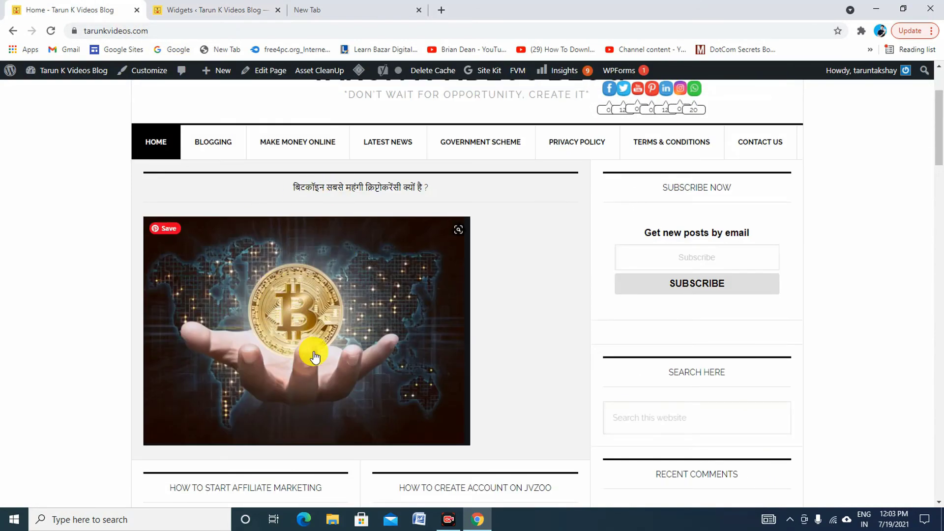
scroll(285, 308, down, 7)
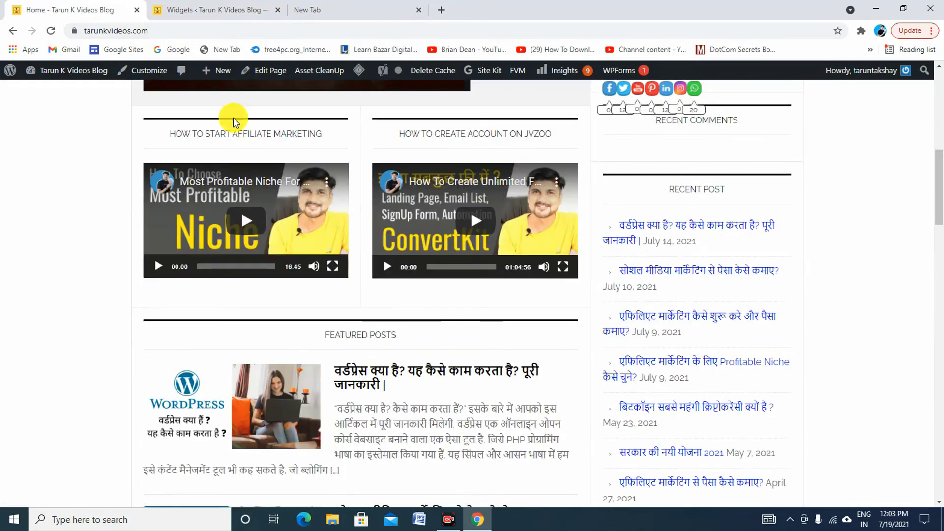
click(226, 10)
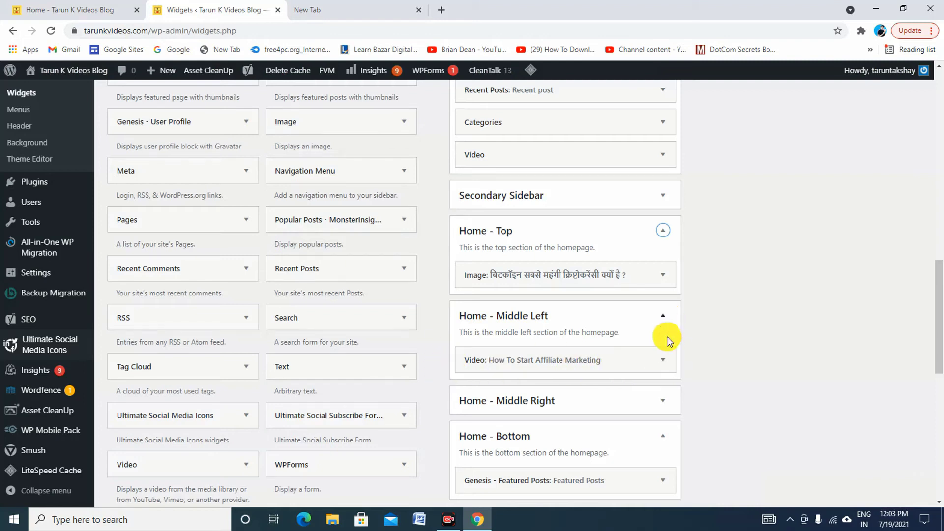
click(664, 362)
scroll(667, 354, down, 3)
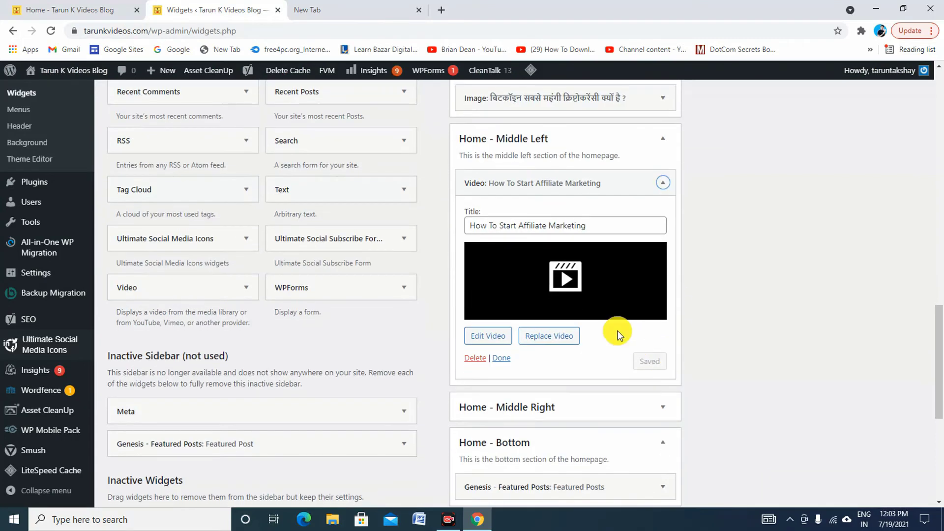
scroll(602, 232, down, 1)
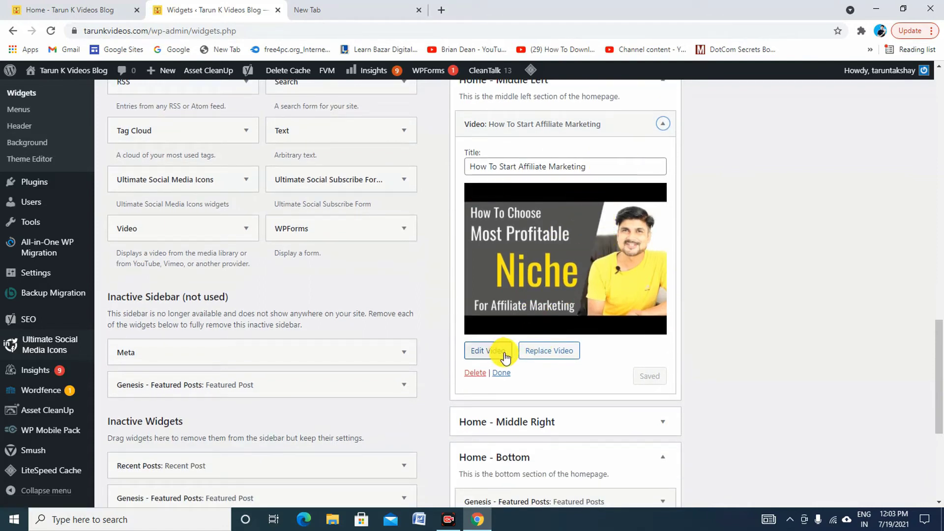
click(549, 358)
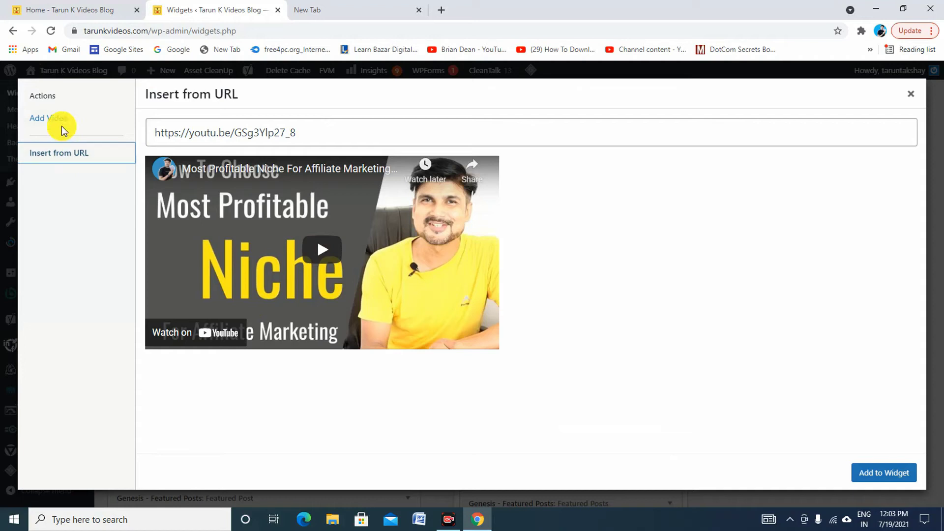
Leave the video replacement dialog without adding a video, and reopen the Widgets page from the Appearance section.
click(13, 31)
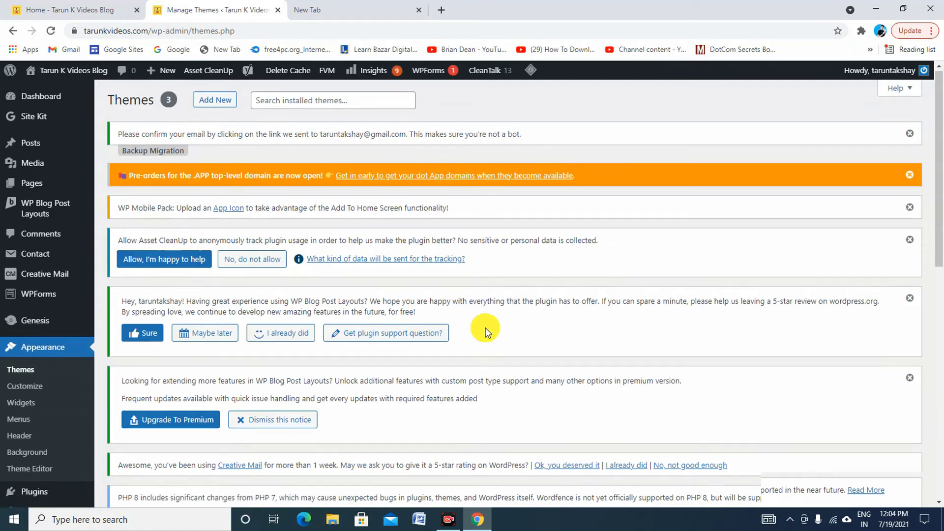
scroll(485, 328, down, 5)
scroll(475, 358, down, 4)
scroll(141, 309, up, 6)
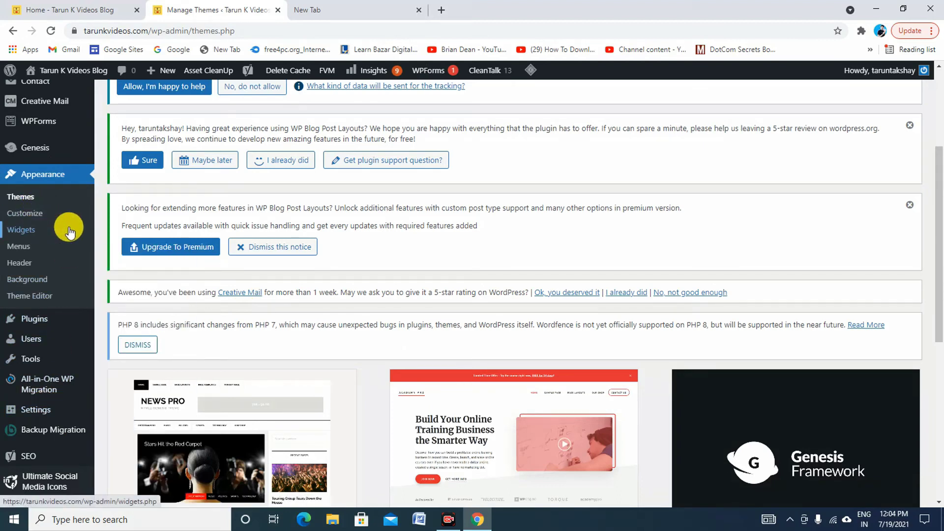
click(35, 239)
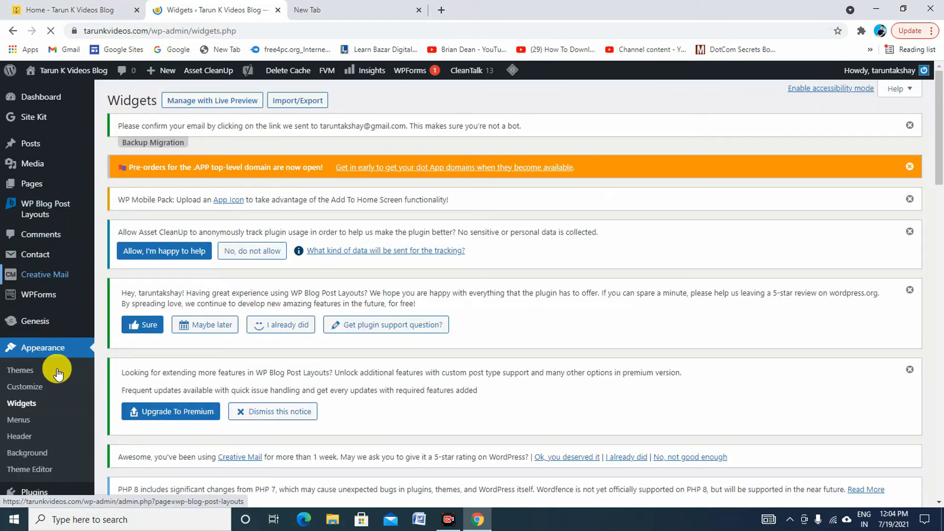
Expand the Home - Middle Left, Home - Middle Right and Home - Bottom areas to view their assigned widgets.
scroll(49, 373, down, 2)
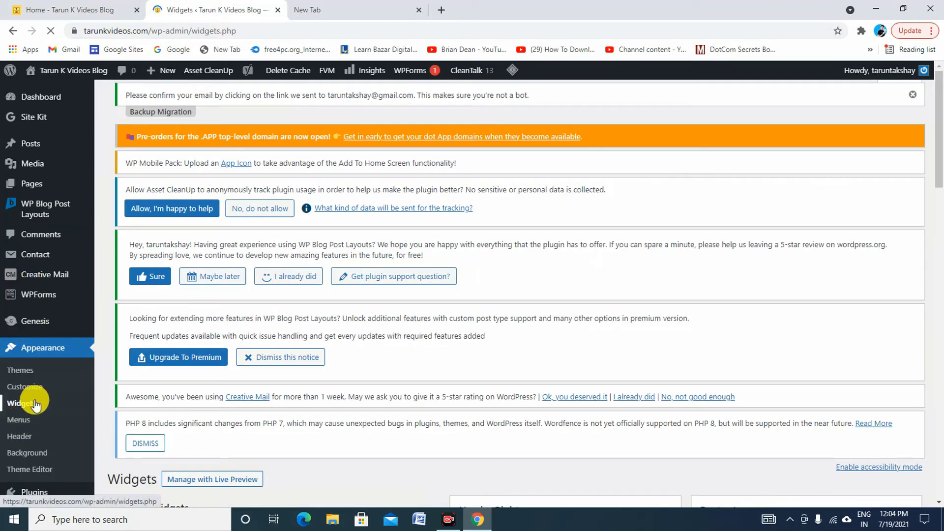
scroll(496, 393, down, 5)
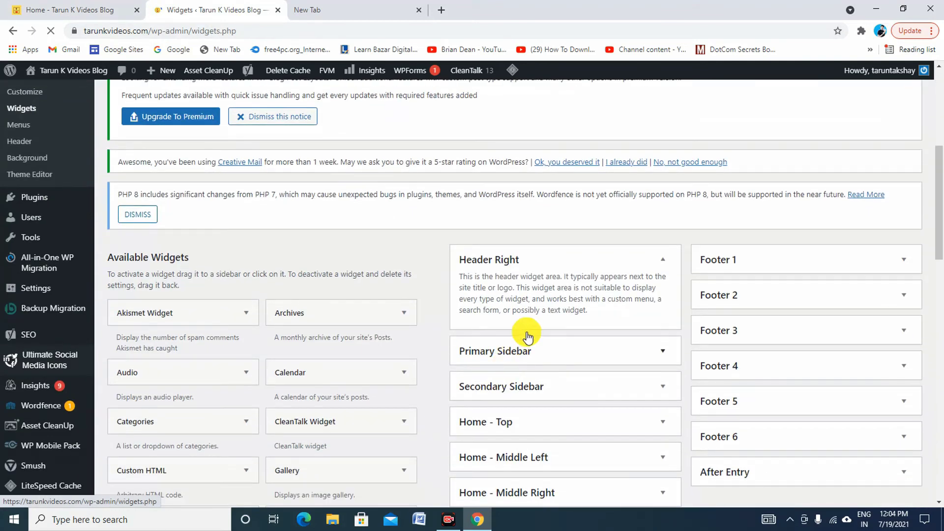
scroll(536, 354, down, 5)
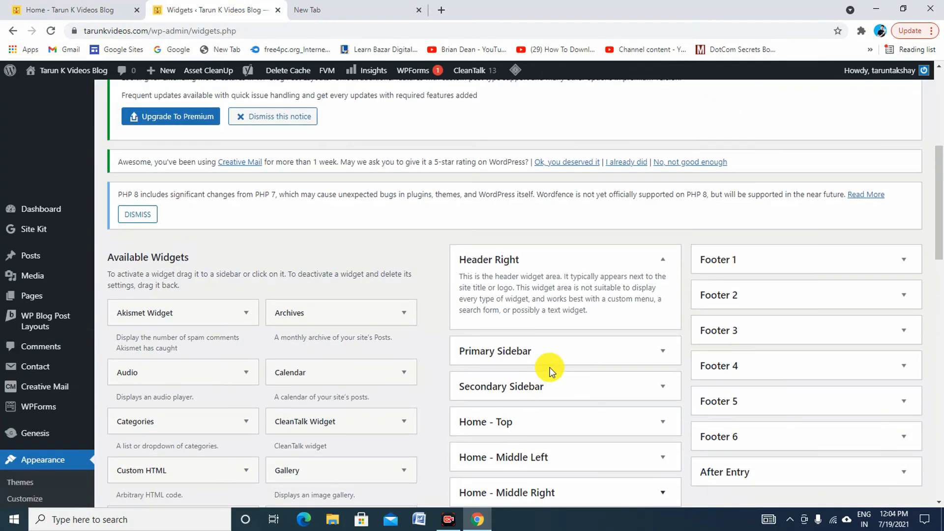
scroll(551, 371, down, 4)
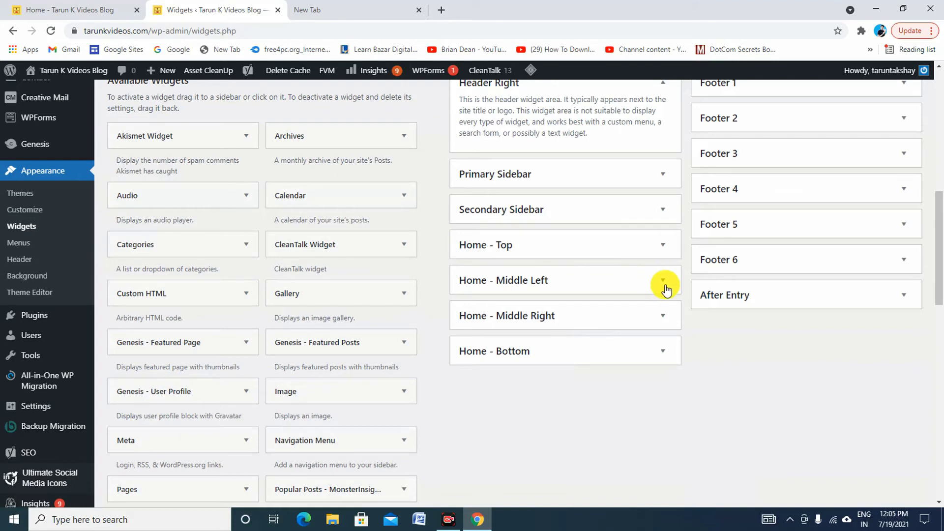
click(664, 284)
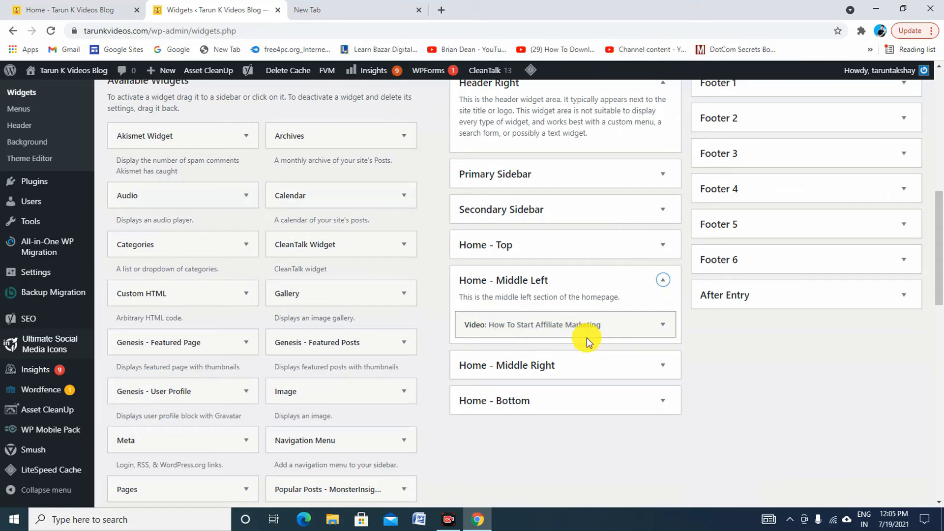
click(664, 373)
scroll(657, 379, down, 2)
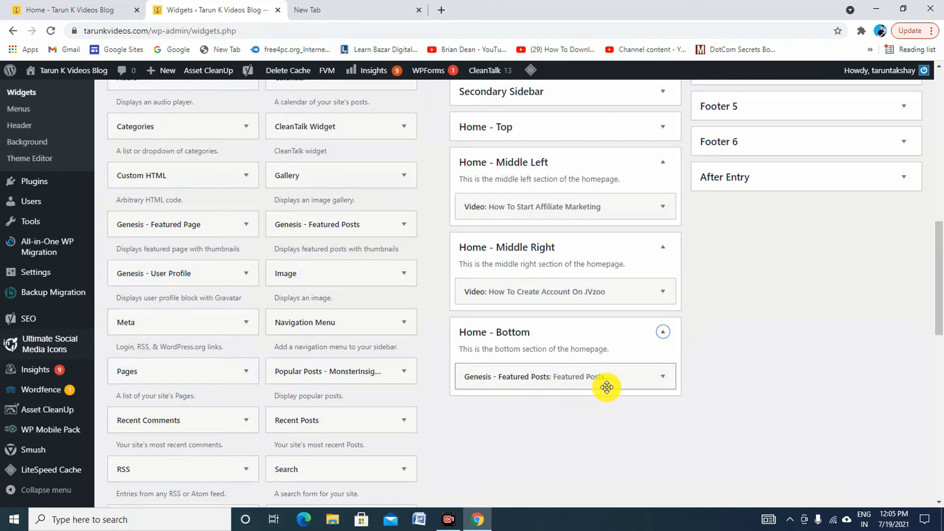
Examine the published home page's Featured Posts, middle videos and top image section against the Home widget areas.
click(120, 14)
scroll(295, 348, down, 5)
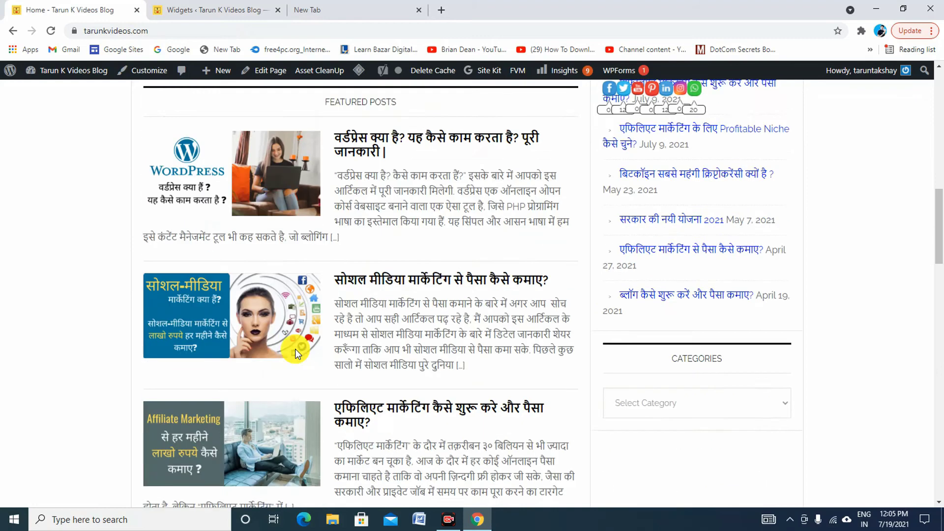
scroll(295, 349, up, 4)
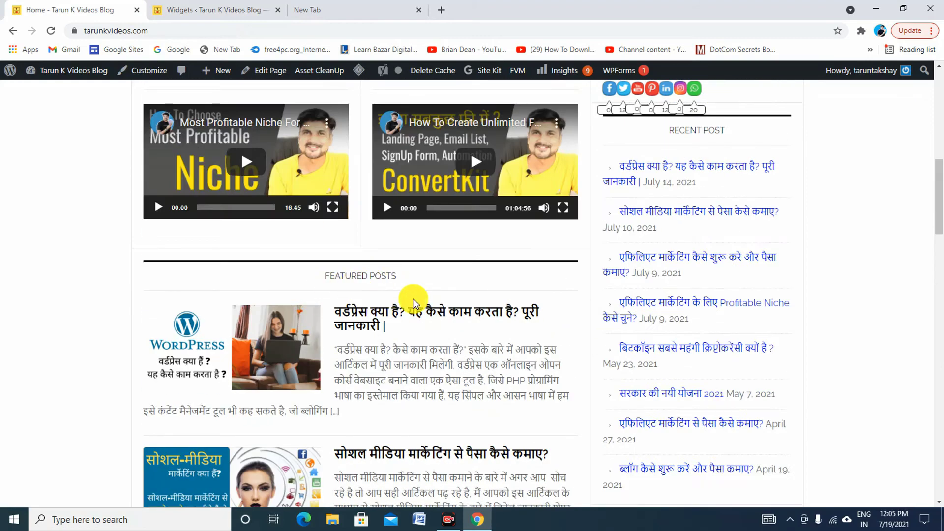
scroll(388, 356, down, 6)
scroll(389, 355, down, 20)
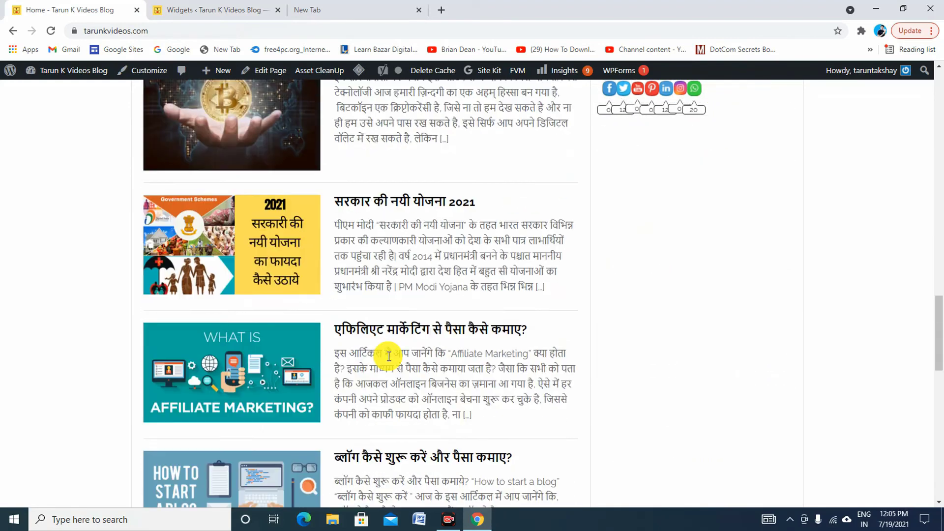
scroll(388, 356, up, 20)
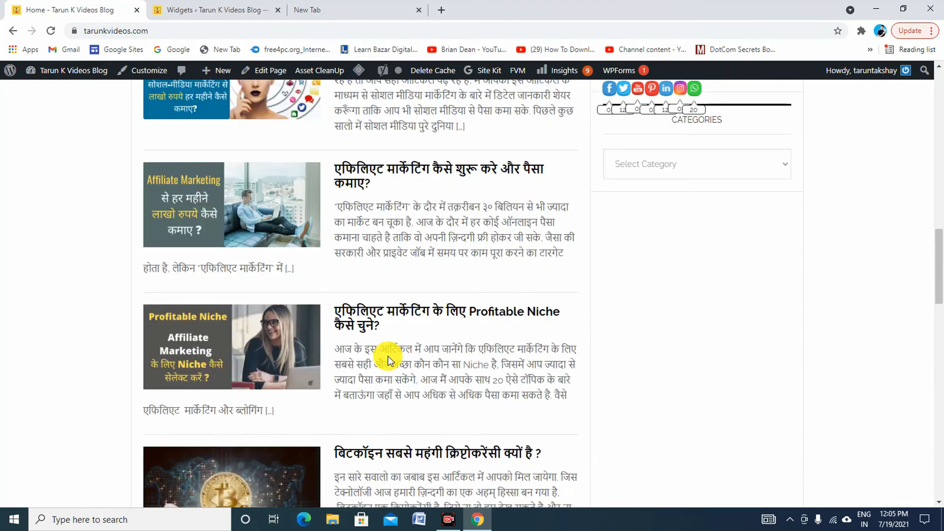
scroll(388, 356, up, 1)
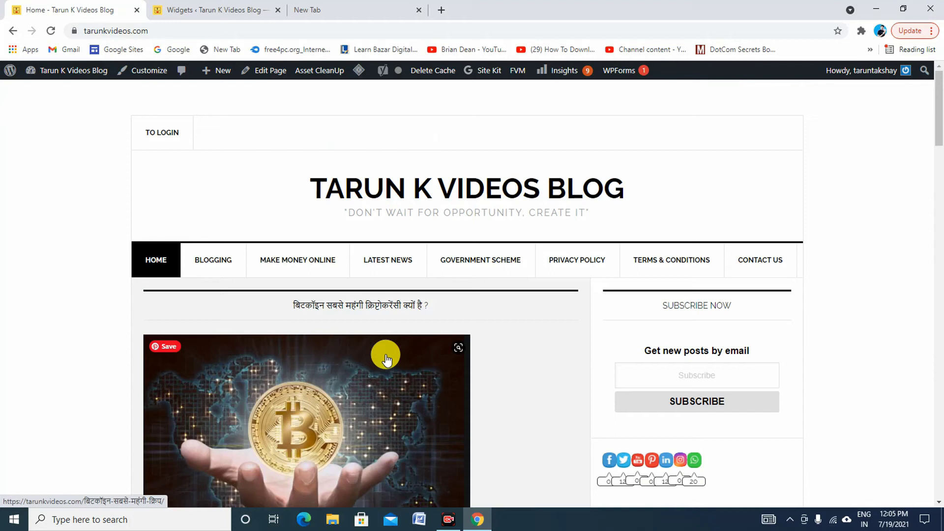
scroll(386, 359, down, 12)
scroll(392, 362, up, 6)
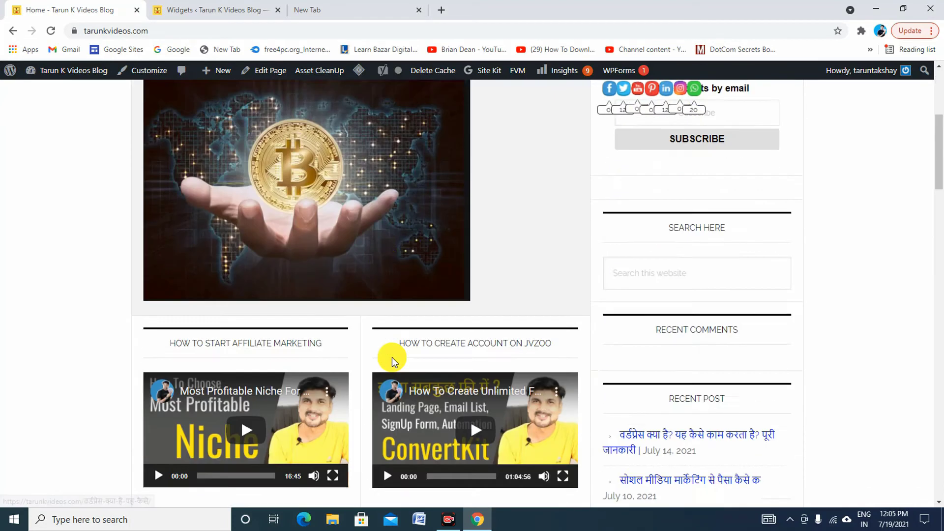
scroll(391, 357, up, 5)
scroll(158, 200, down, 1)
scroll(158, 200, up, 2)
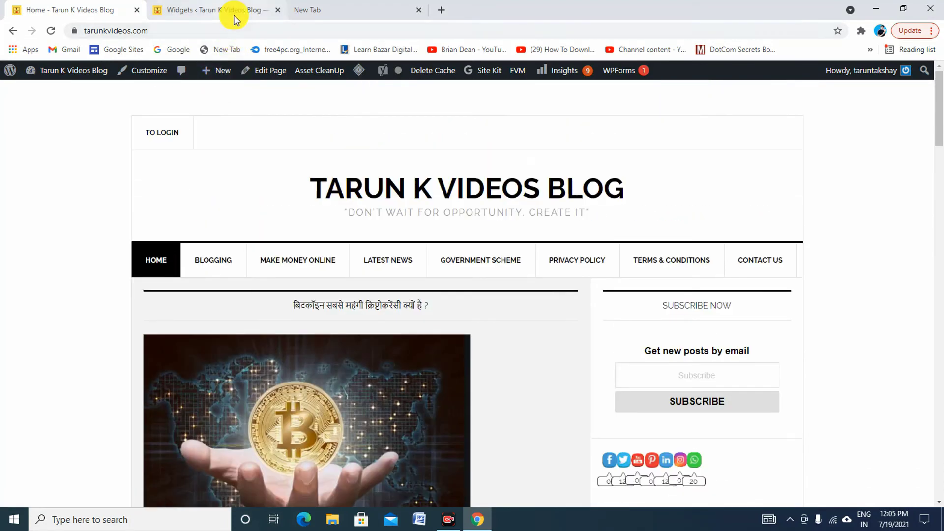
Glance back at the Widgets page, and open the Blogging category page of the published blog.
click(234, 15)
click(120, 11)
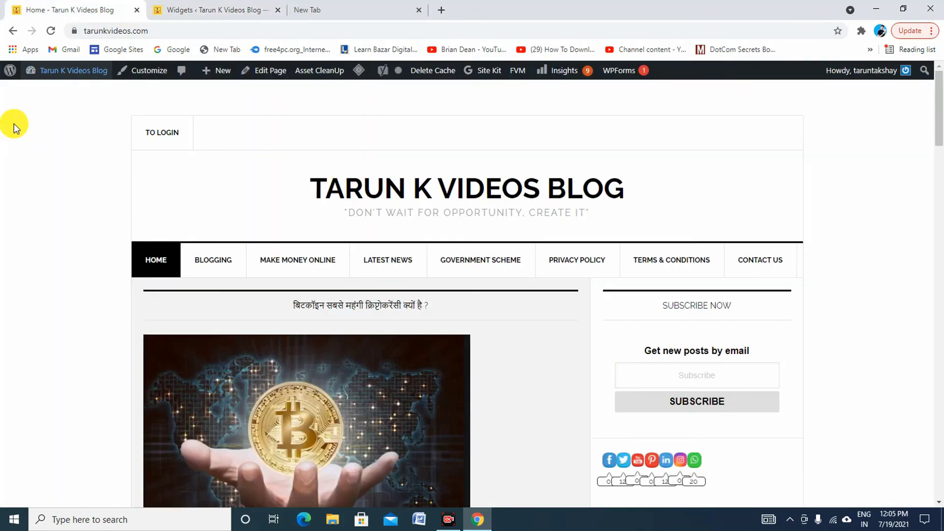
click(211, 261)
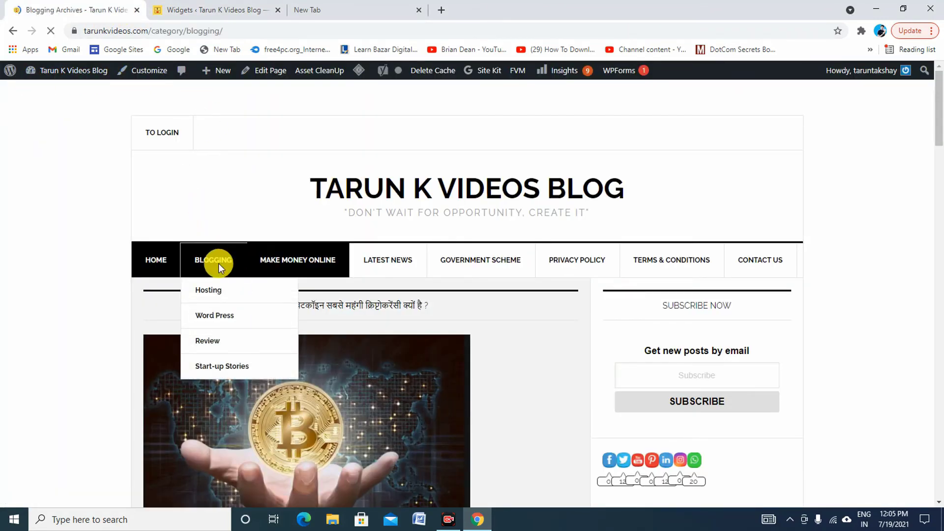